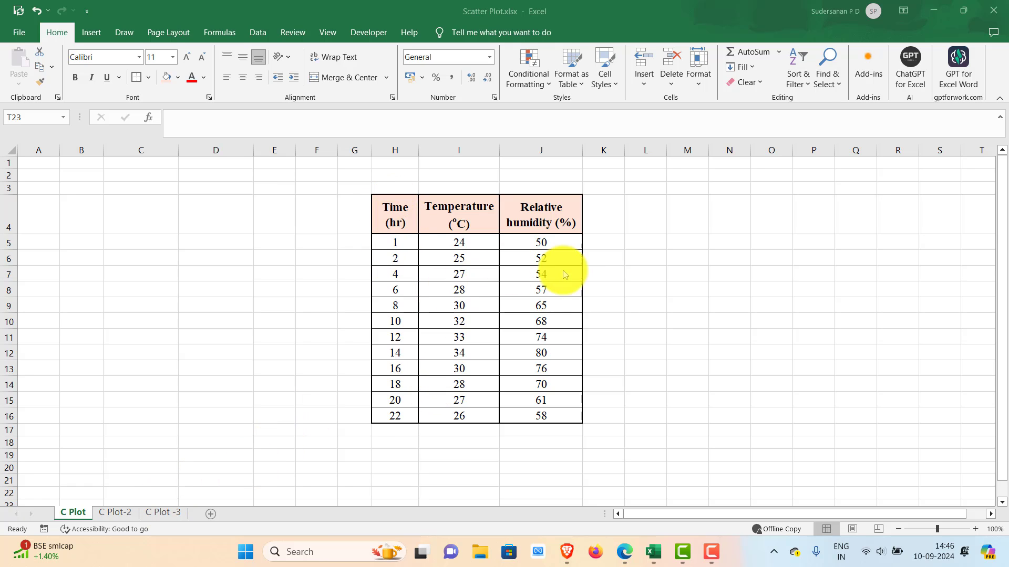
- On the C Plot-2 sheet, insert a Clustered Column - Line on Secondary Axis combo chart from the table B4:D16
click(115, 513)
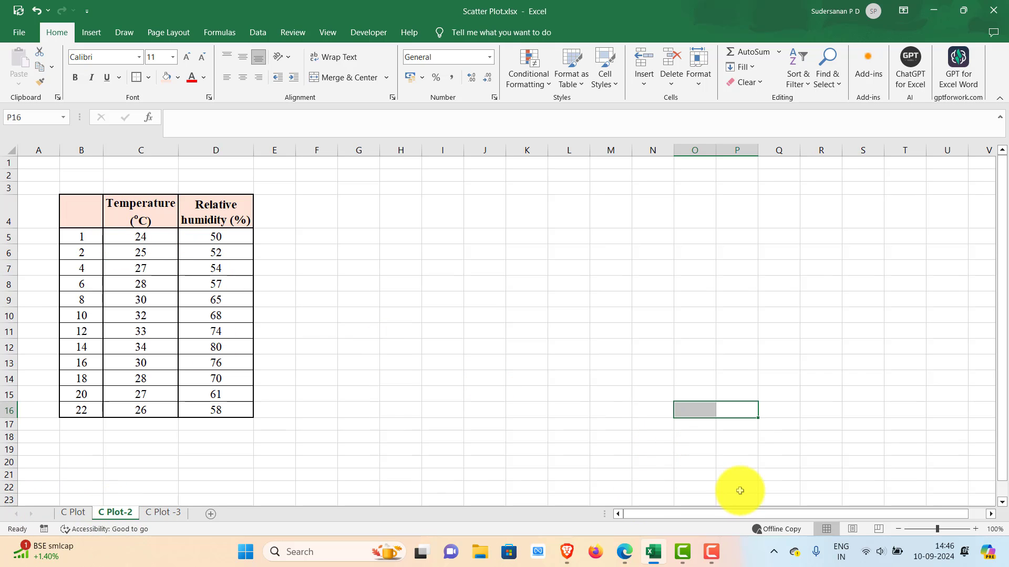
drag(70, 211, 207, 410)
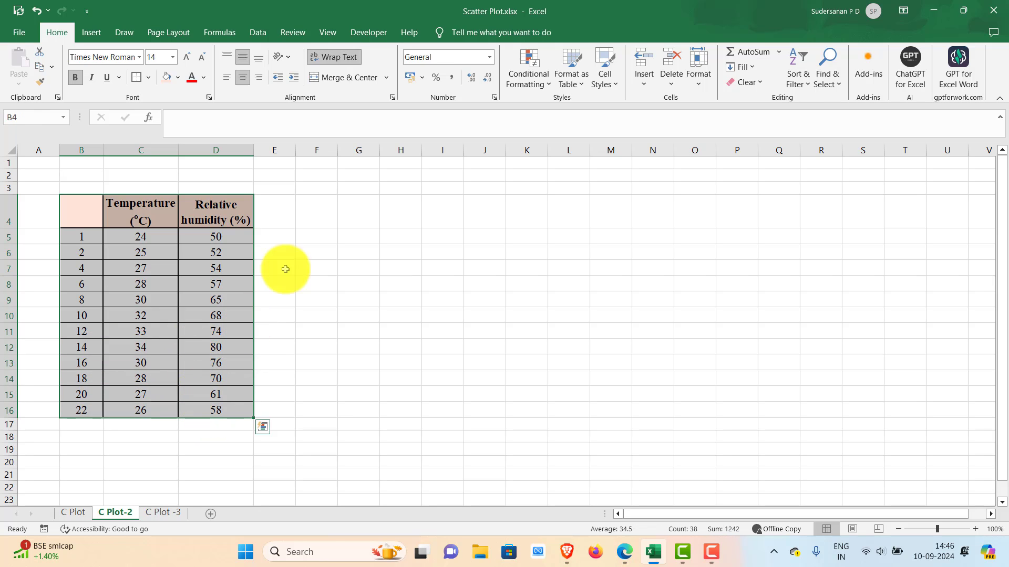
click(93, 37)
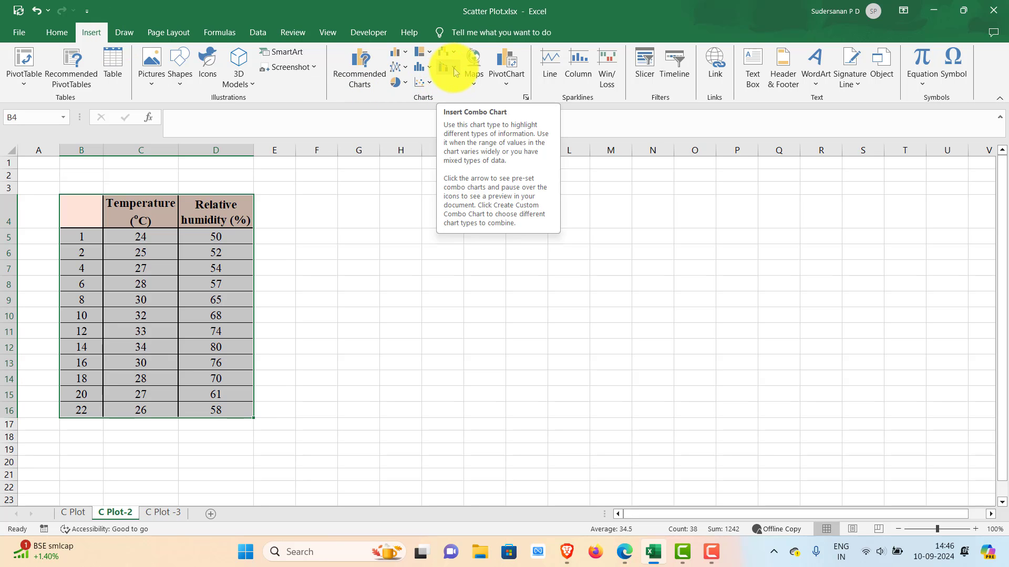
click(453, 68)
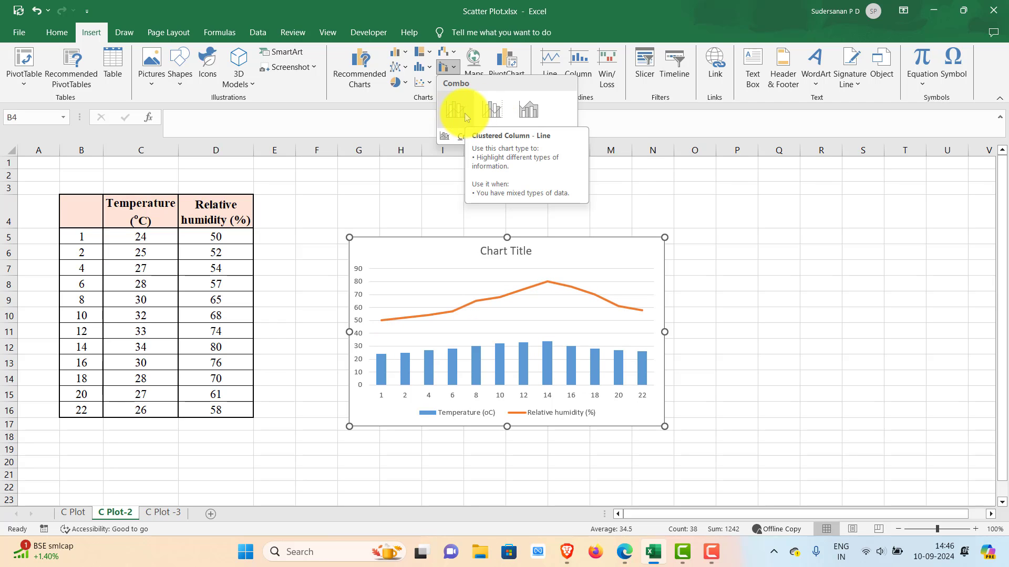
click(493, 113)
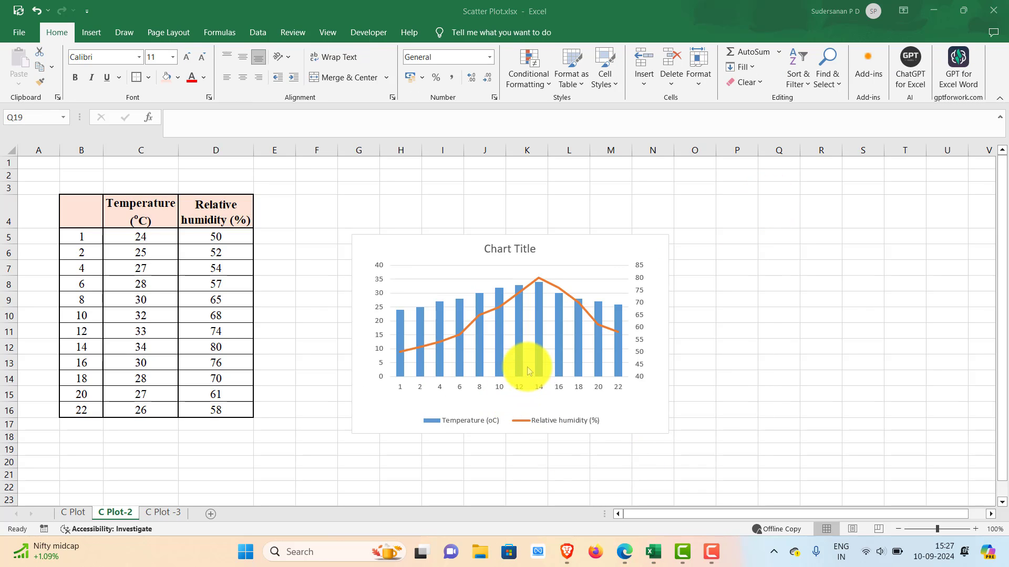
- Enlarge the combo chart to cover about columns G to R and rows 2 to 21
click(525, 370)
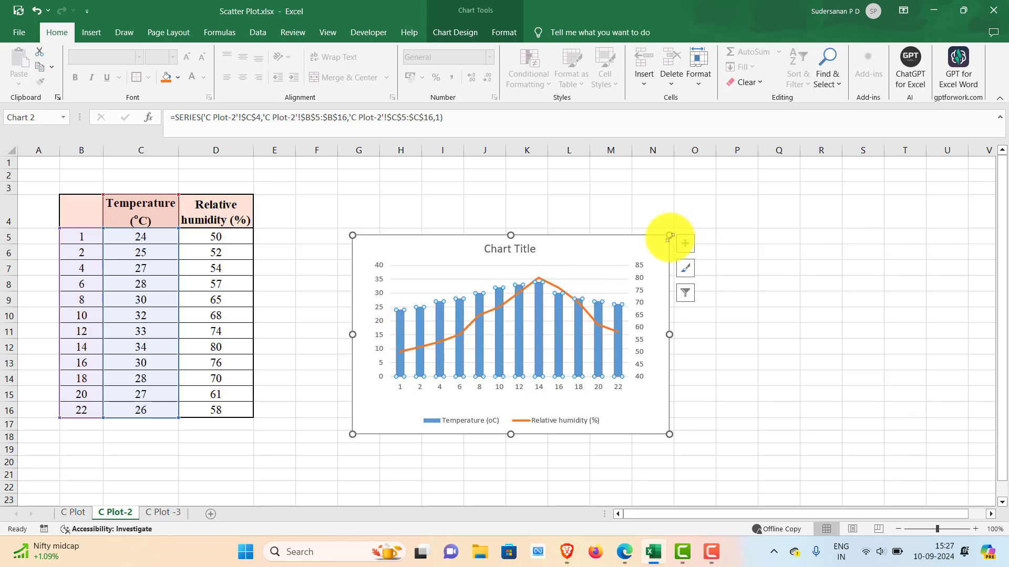
drag(669, 236, 806, 171)
drag(804, 435, 850, 479)
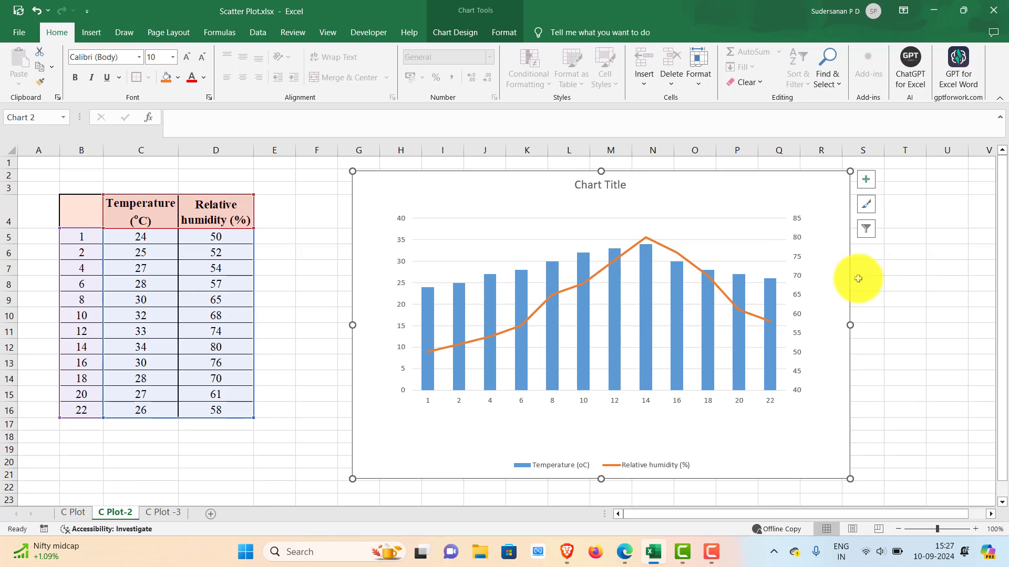
- Add axis titles to the chart and fill the primary vertical axis title with the header text "Temperature (oC)" copied from C4
click(865, 180)
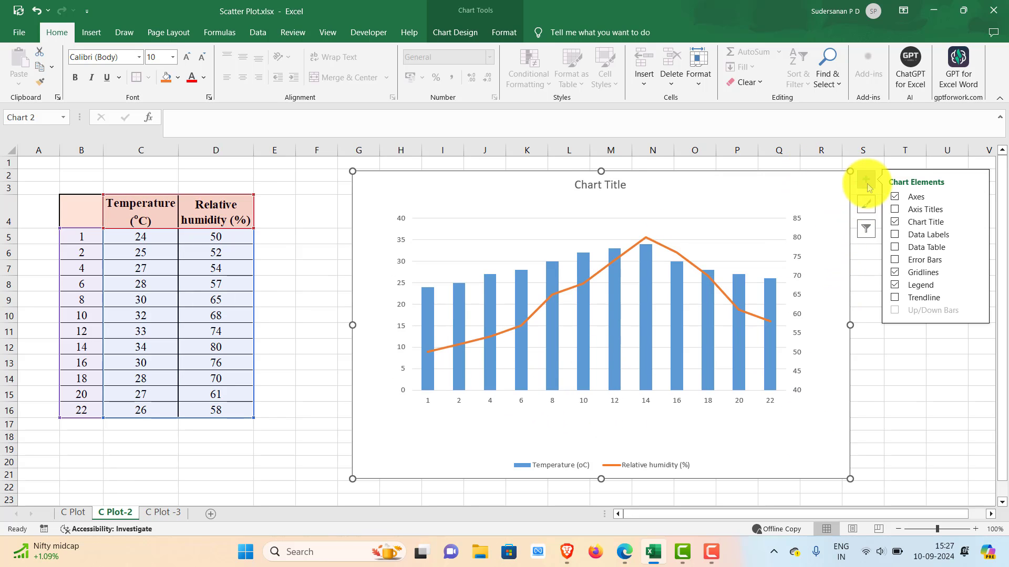
click(896, 209)
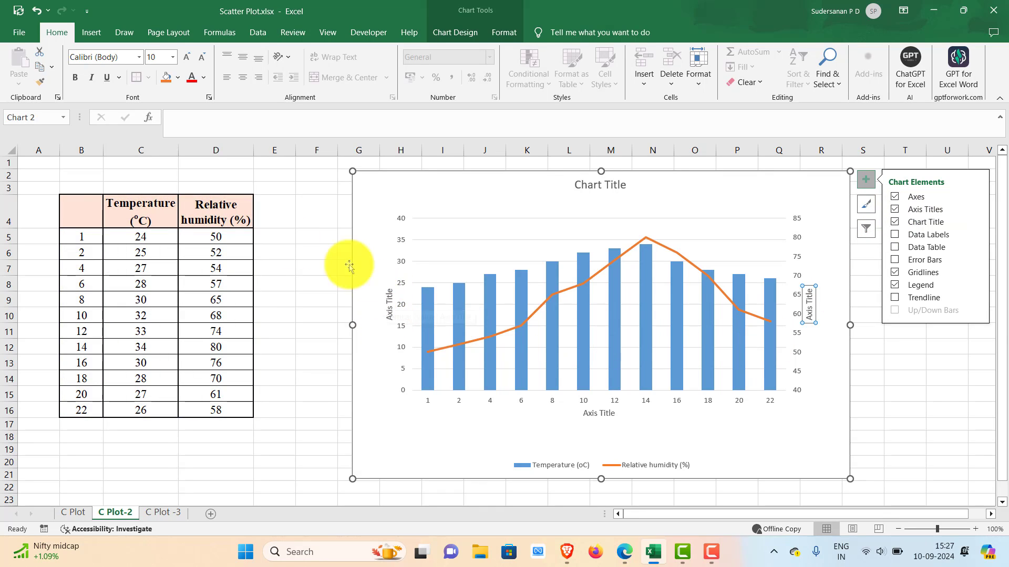
double_click(125, 210)
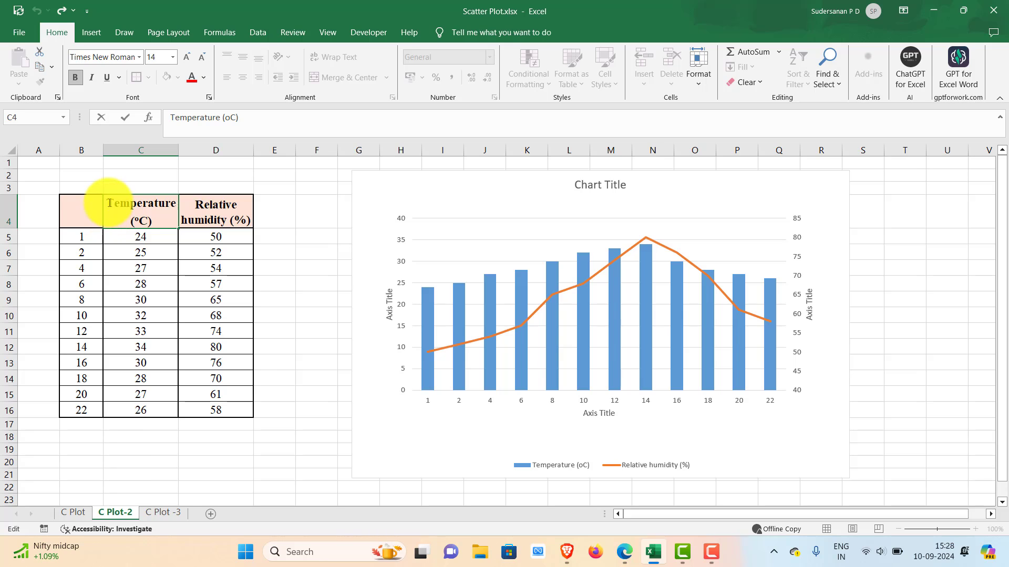
drag(114, 205, 168, 225)
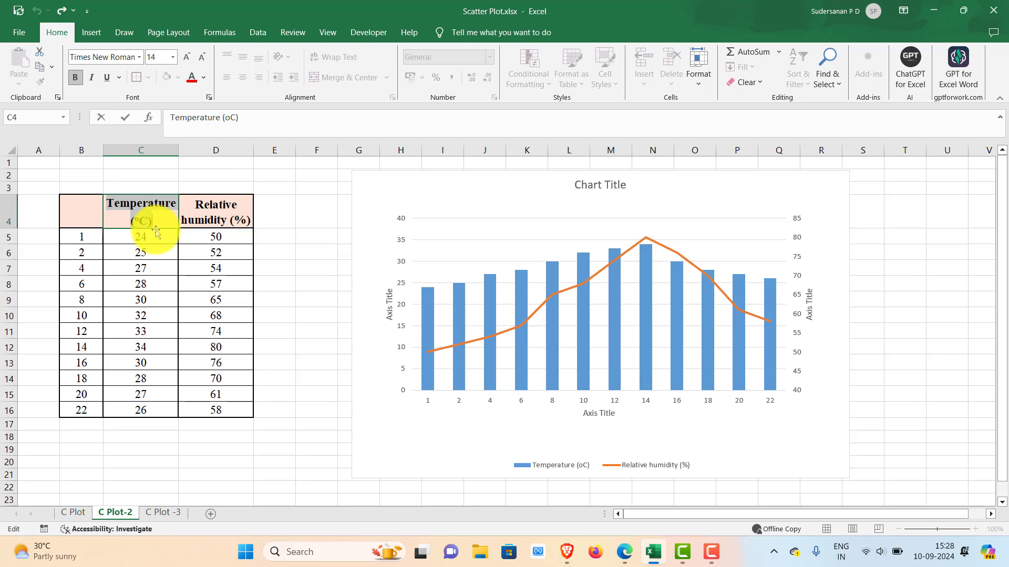
click(381, 315)
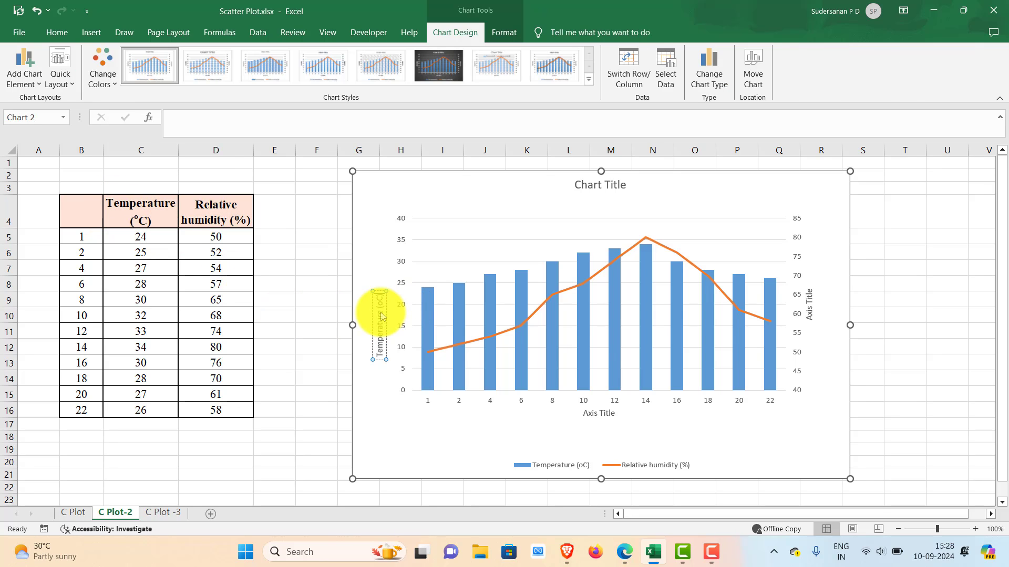
- Replace the secondary vertical axis title with the header text "Relative humidity (%)" copied from D4
click(809, 307)
click(214, 206)
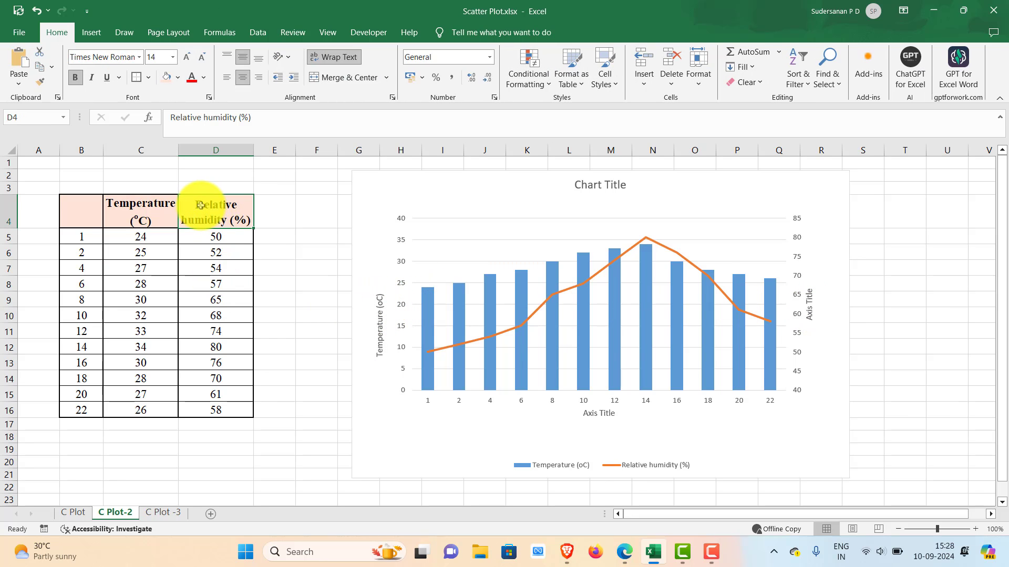
drag(202, 206, 251, 223)
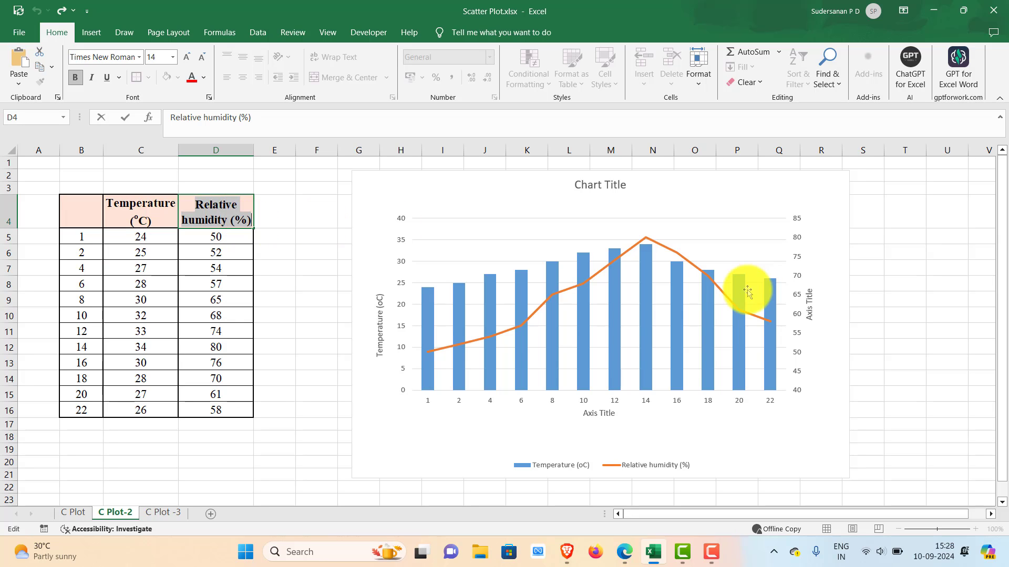
drag(807, 300, 824, 320)
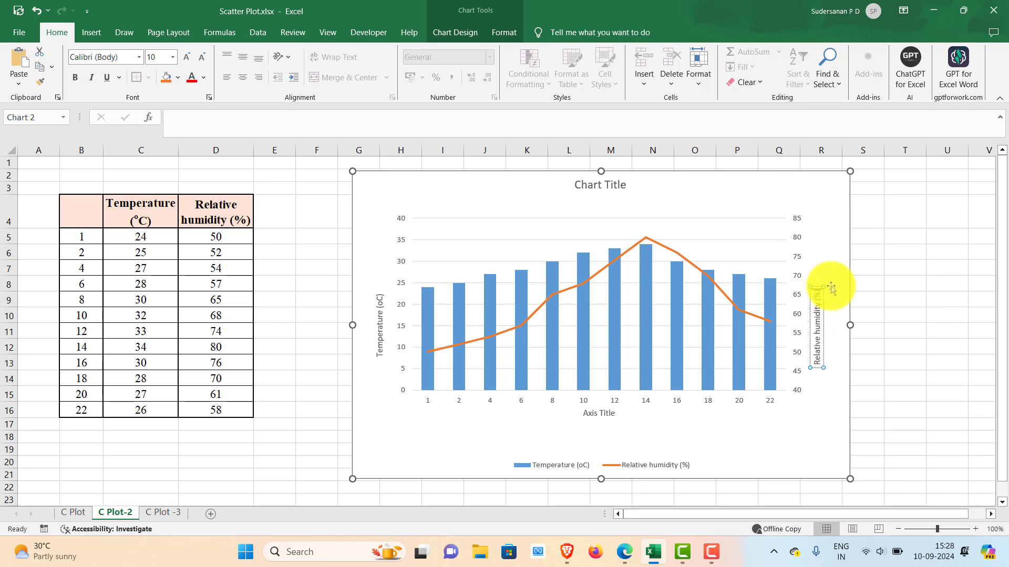
click(535, 443)
- Change the chart title to "Temperature and RH variation"
click(607, 185)
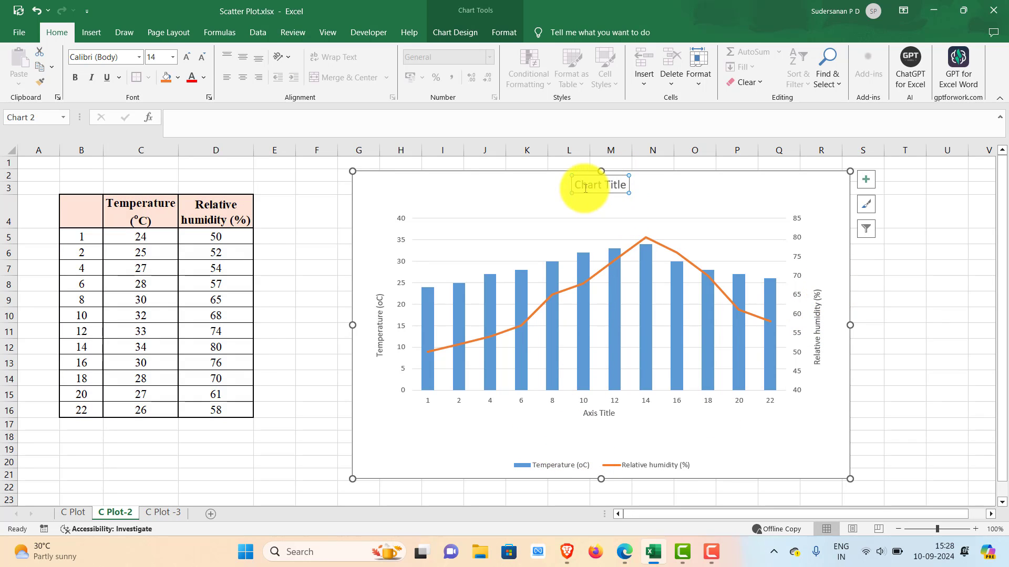
drag(578, 184, 629, 185)
text(T)
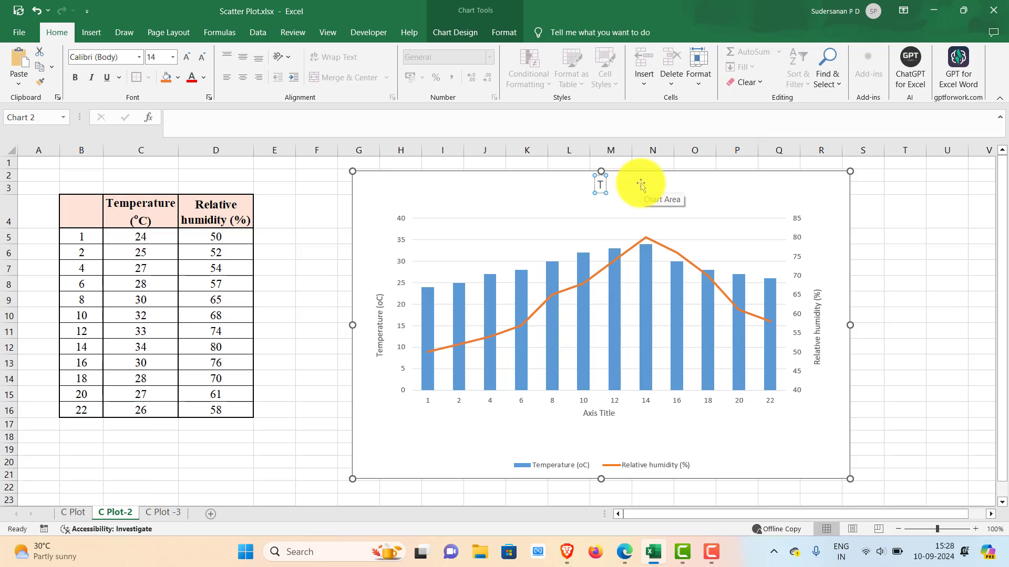
text(emperature and RH)
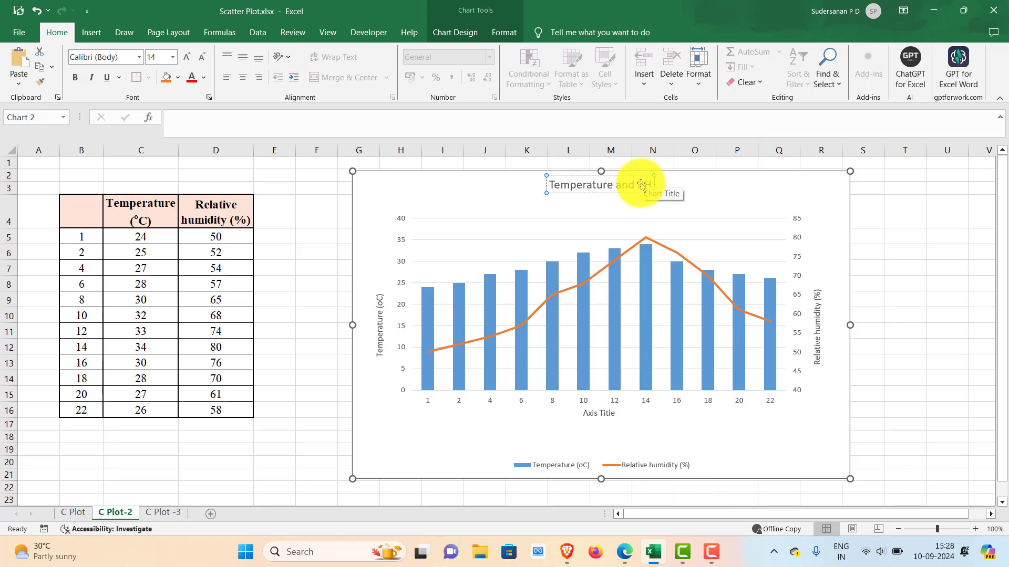
text( variation)
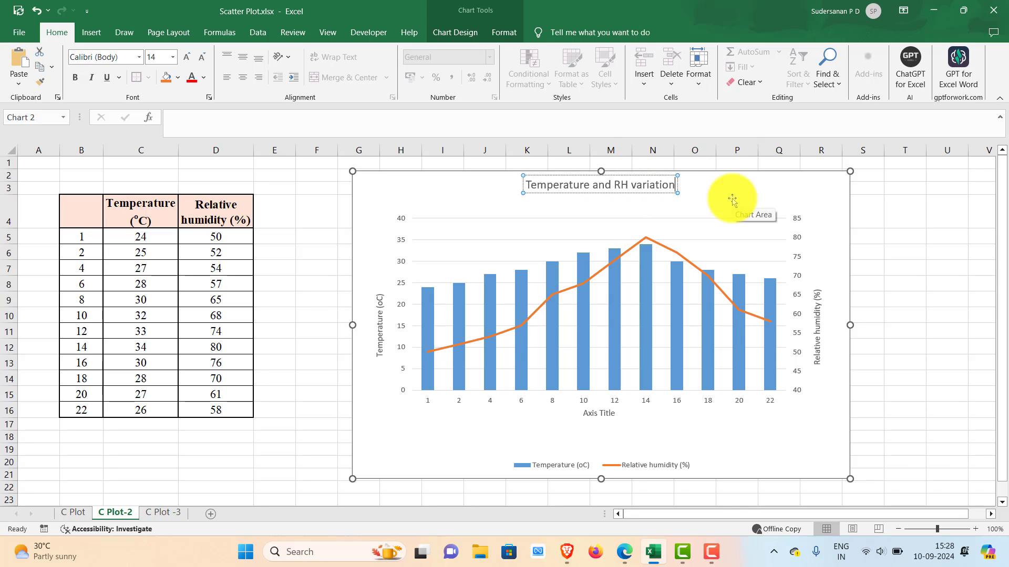
click(732, 199)
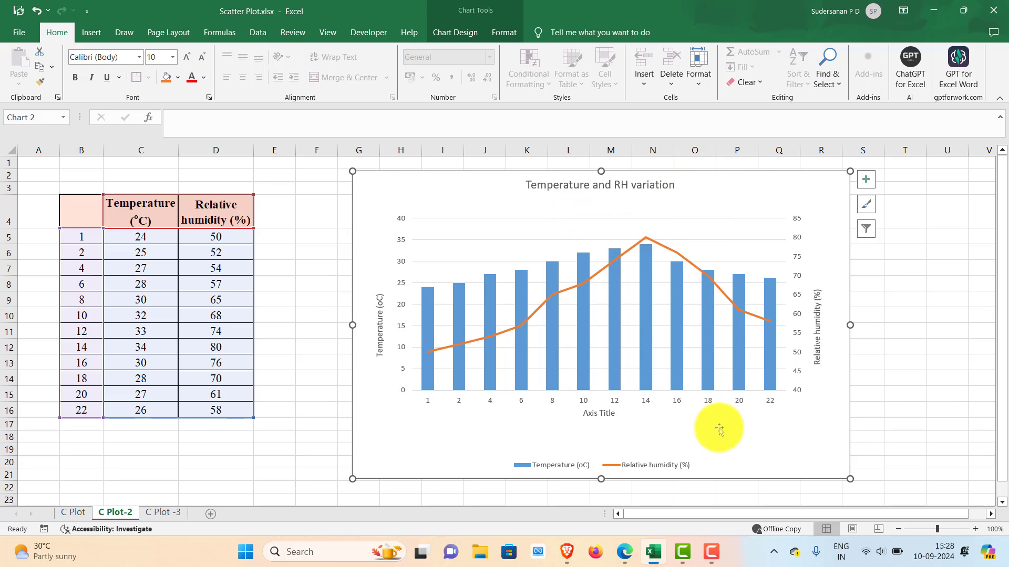
- Format the chart title as bold with font size 16
click(630, 186)
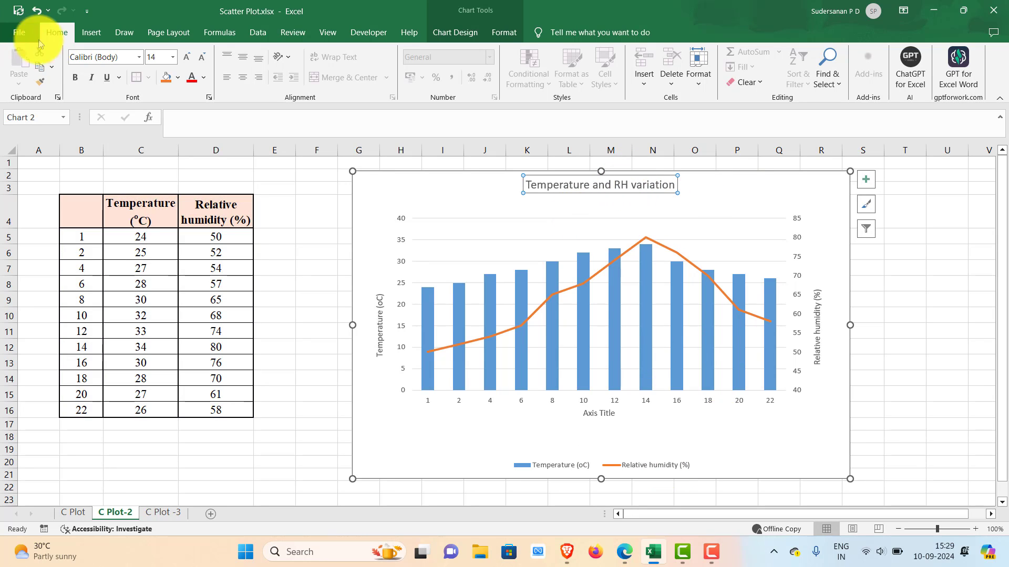
click(173, 57)
click(155, 162)
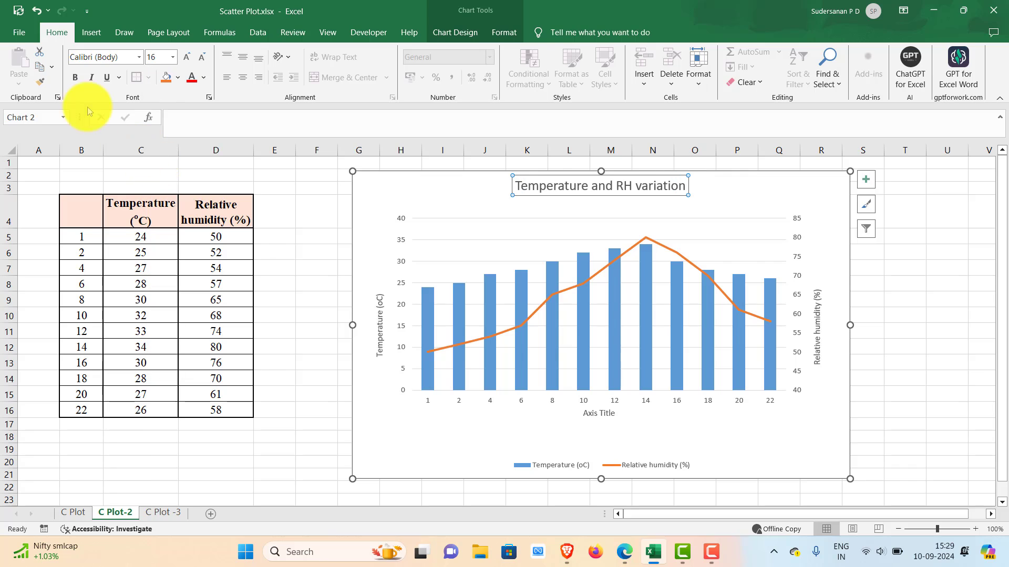
click(74, 77)
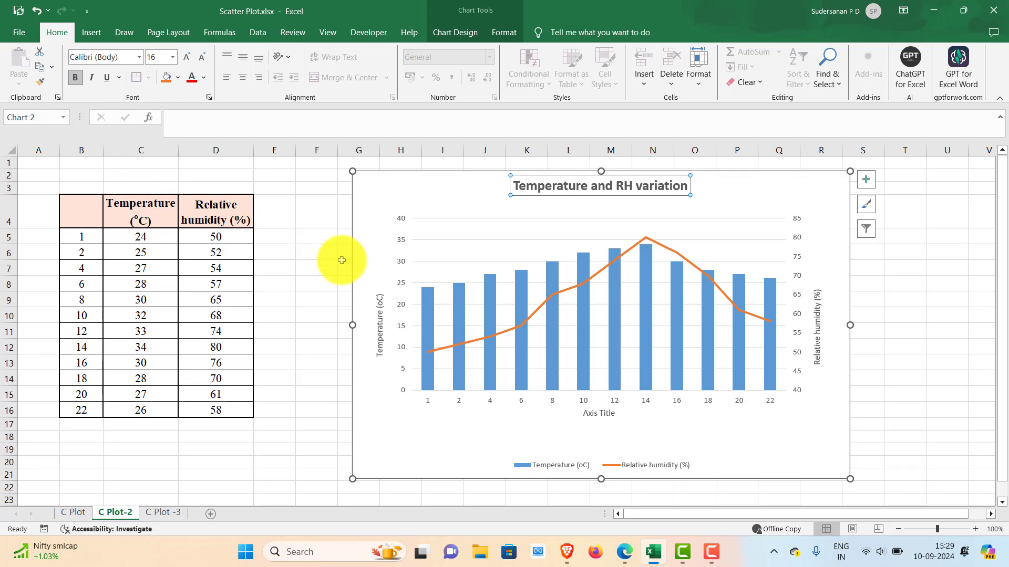
- Format the Temperature axis title as bold with font size 12
click(379, 298)
click(173, 58)
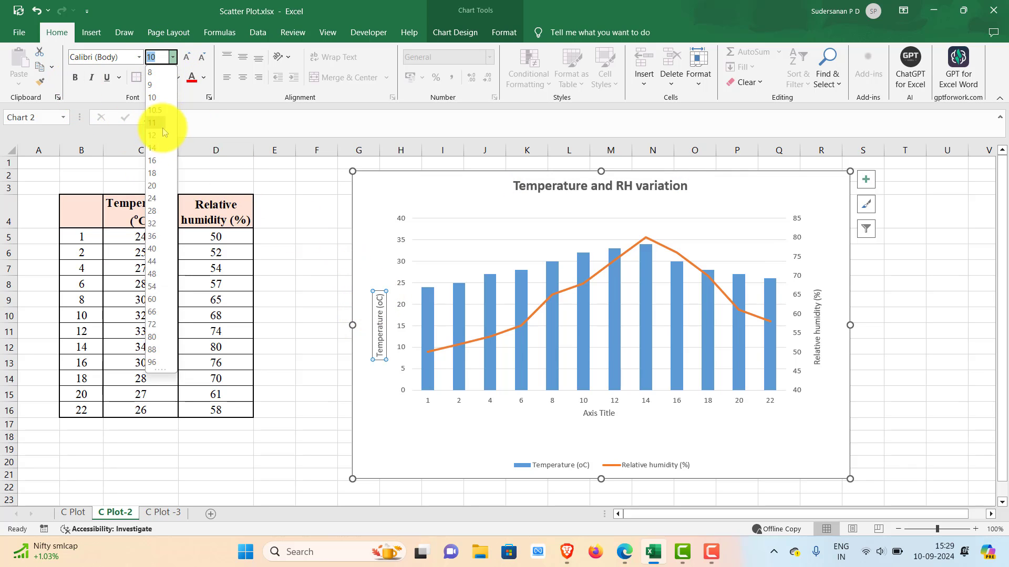
click(151, 137)
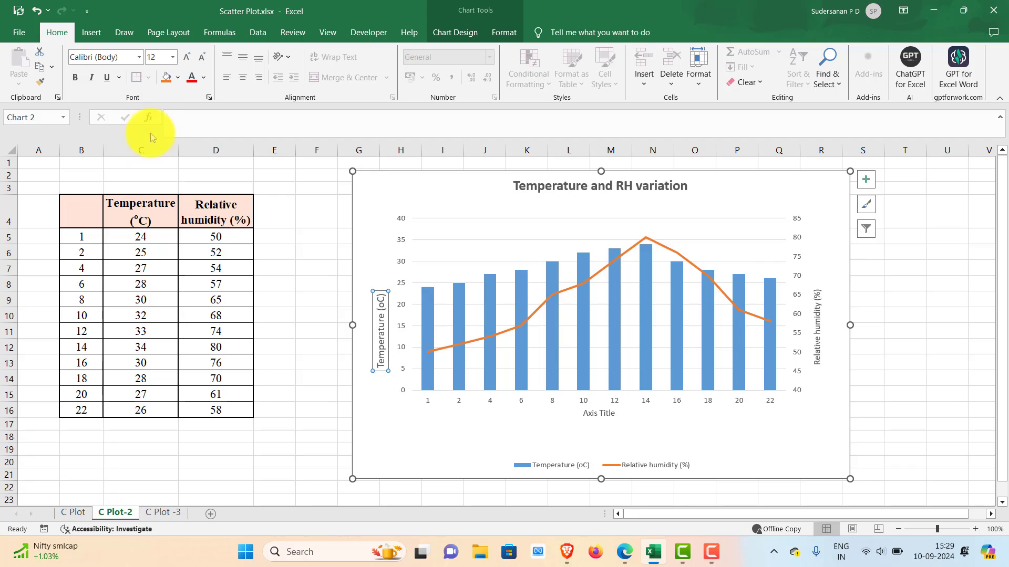
click(75, 77)
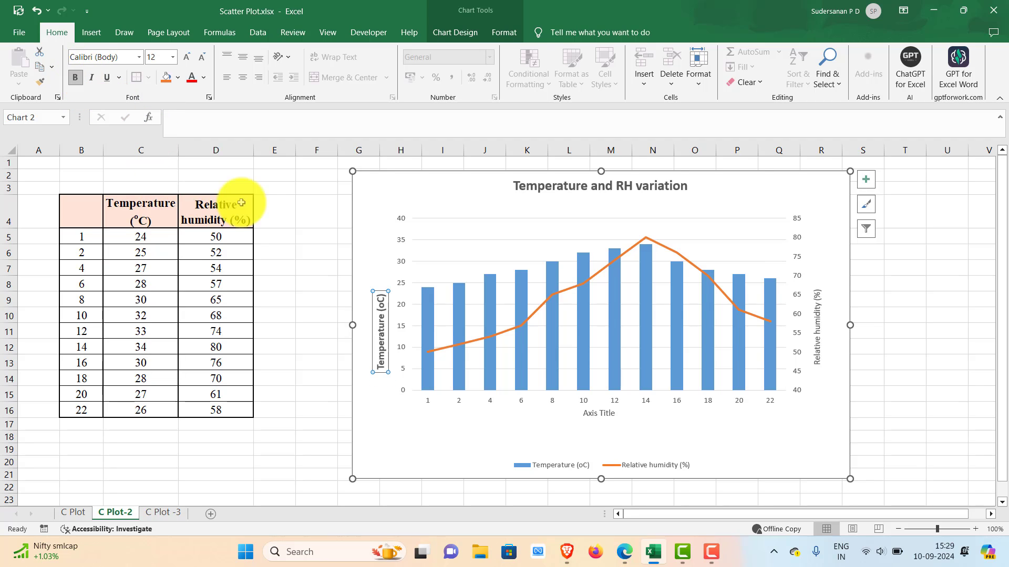
- Copy the Temperature axis title's formatting to the Relative humidity axis title and the legend with Format Painter
click(38, 84)
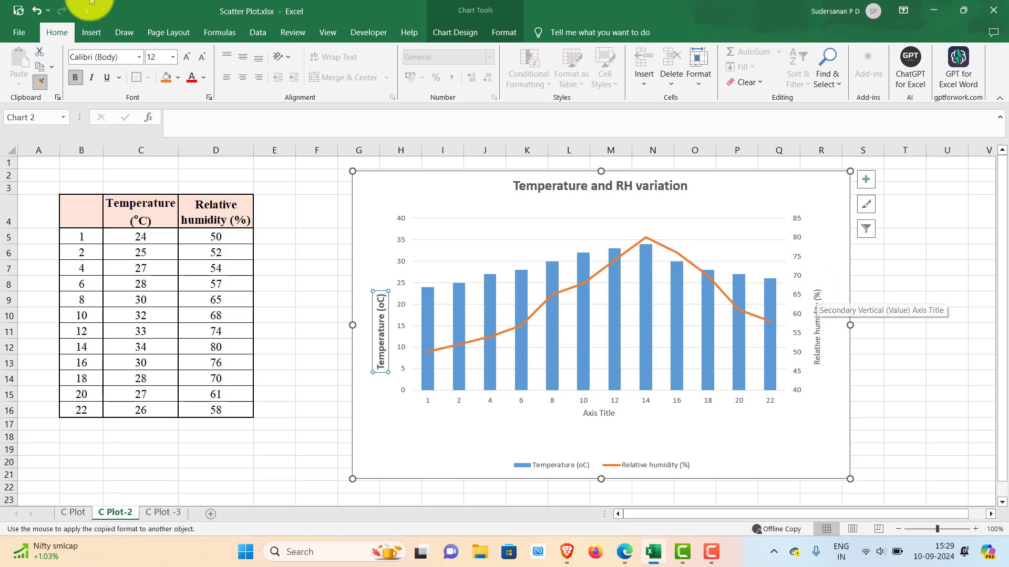
click(818, 302)
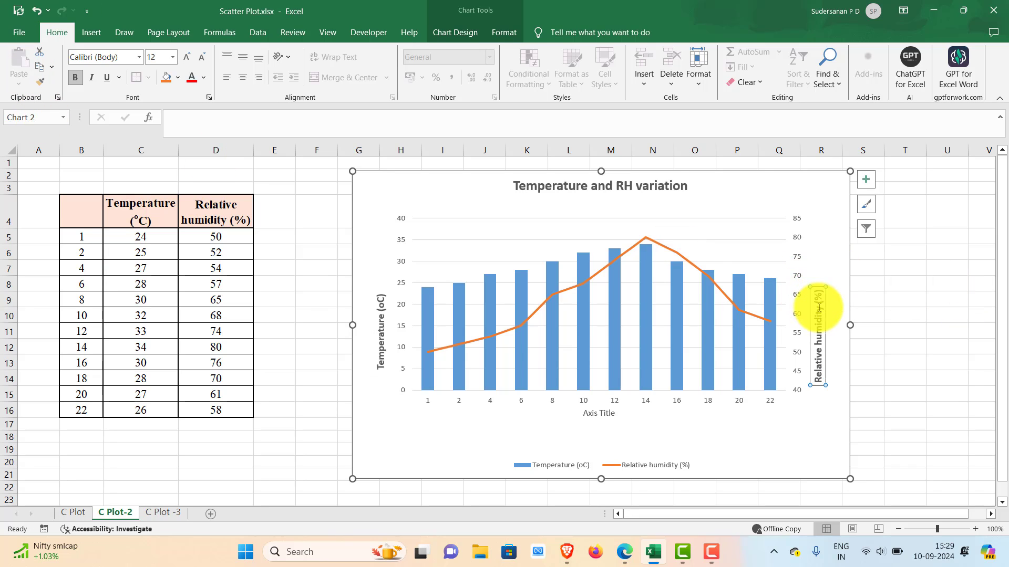
click(38, 83)
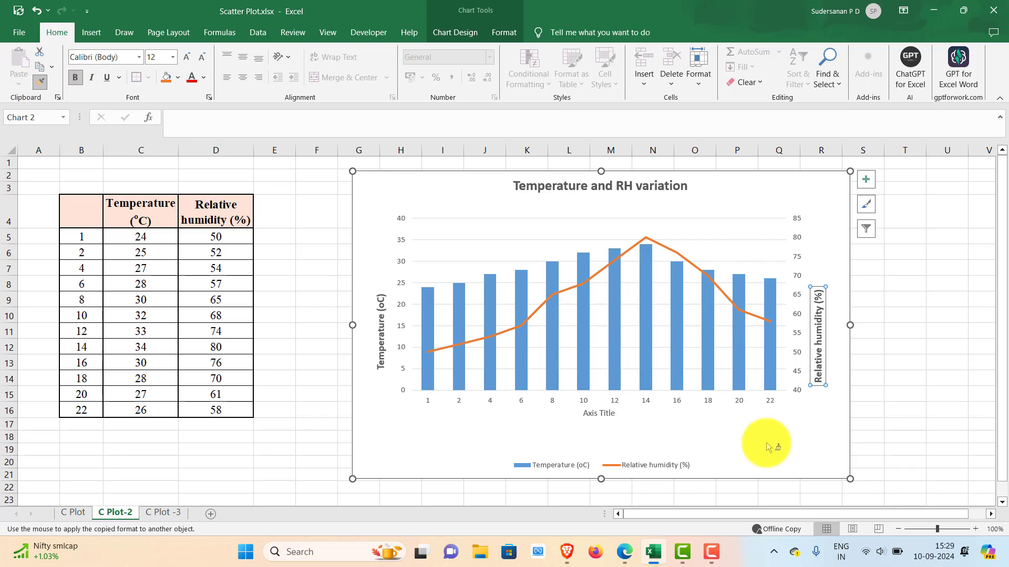
click(545, 465)
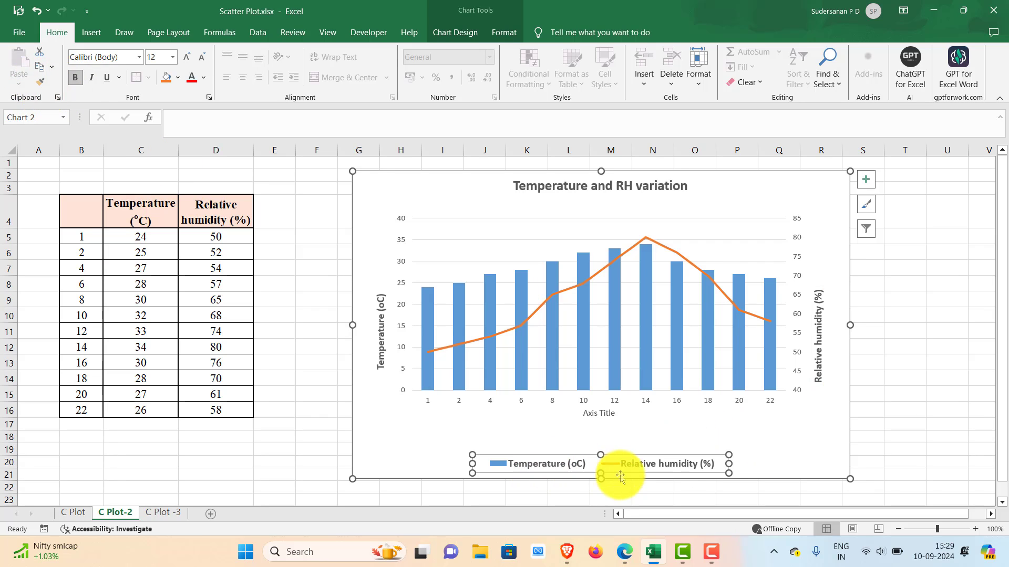
click(946, 425)
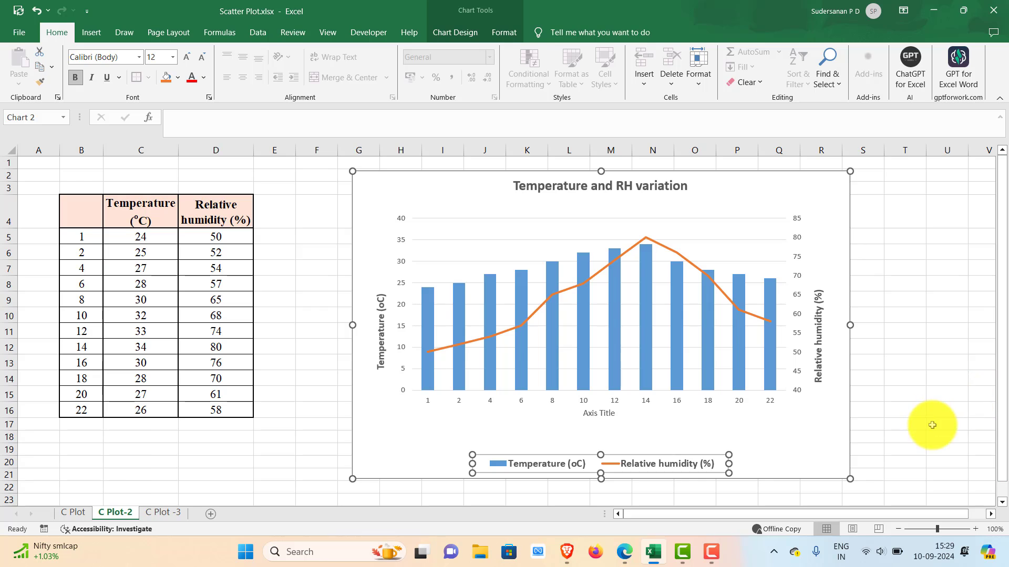
- Give the chart area a solid fill in the lightest orange theme tint
right_click(761, 193)
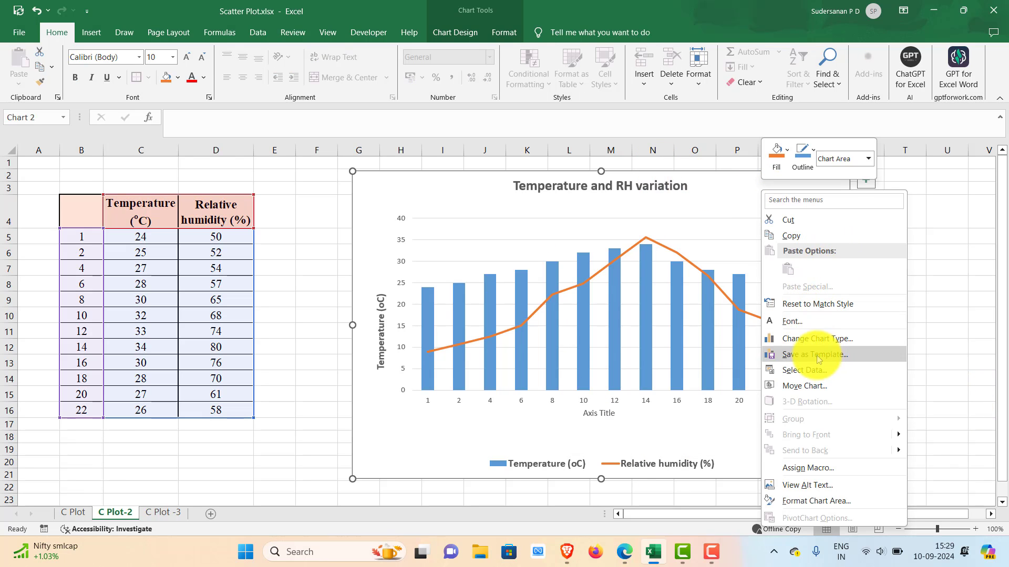
click(807, 502)
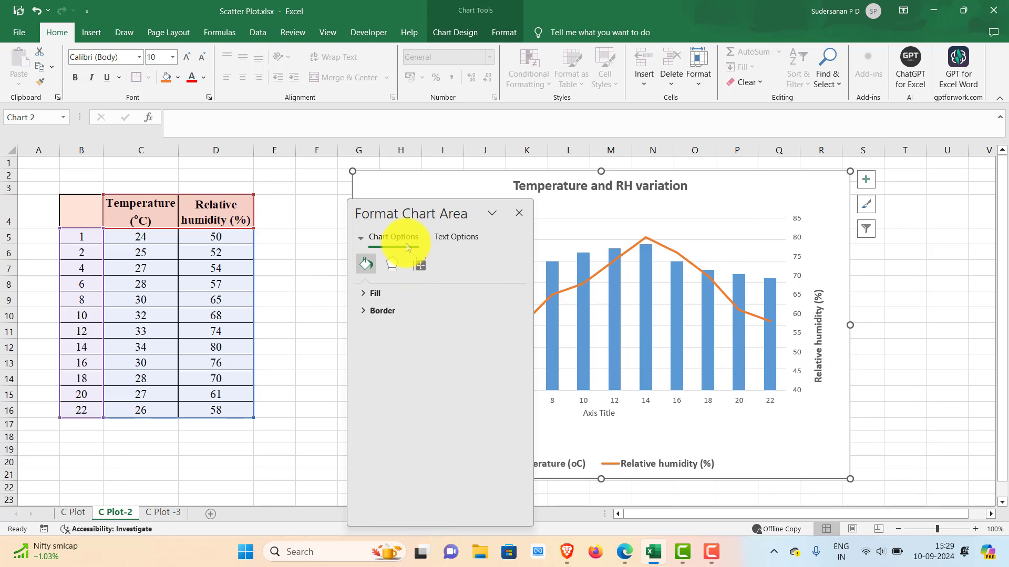
click(375, 293)
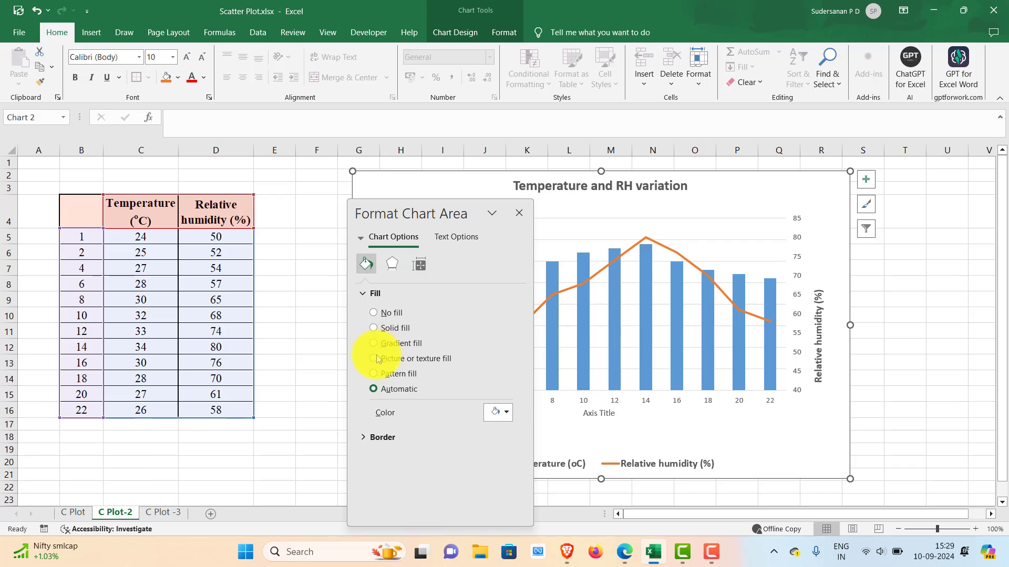
click(376, 329)
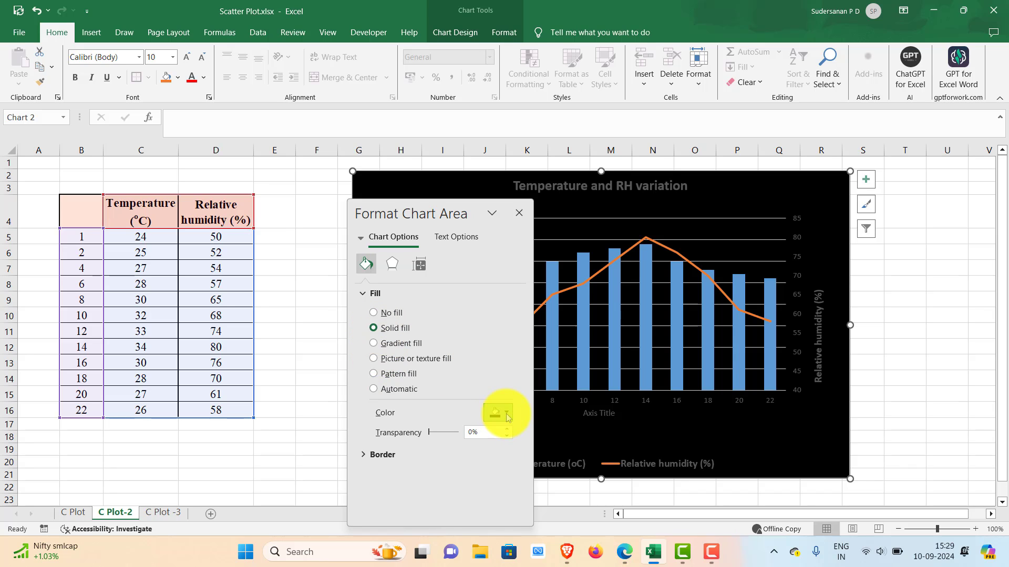
click(506, 415)
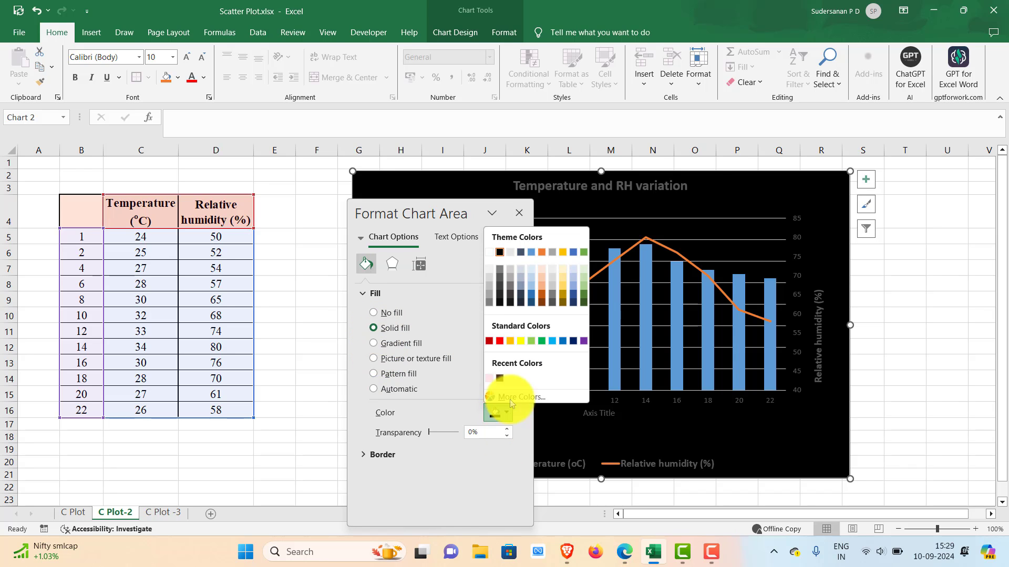
click(542, 271)
- Apply a pattern fill to the chart's plot area, moving the formatting pane clear of the chart
click(492, 212)
click(467, 230)
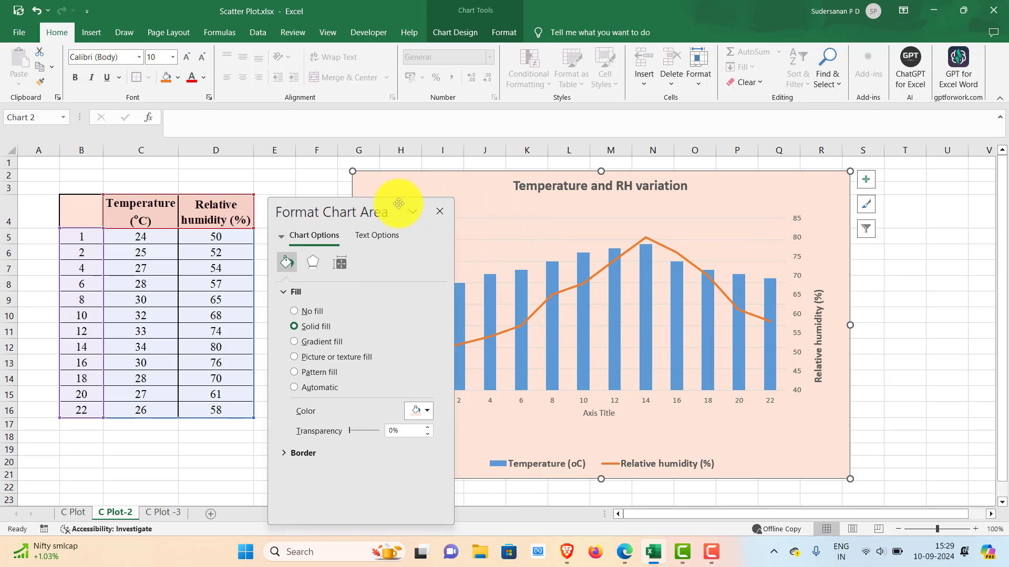
drag(399, 204, 297, 188)
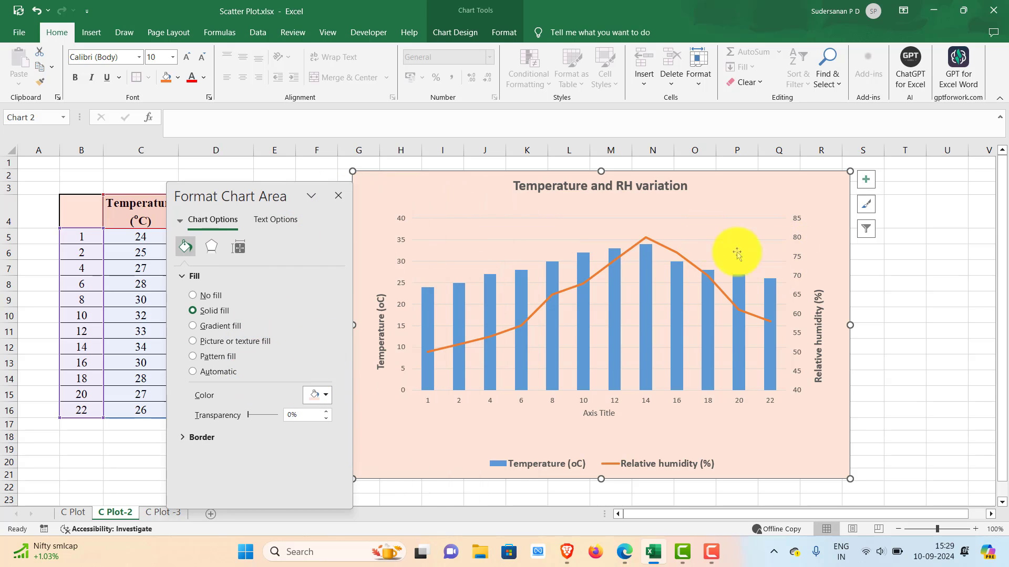
click(512, 238)
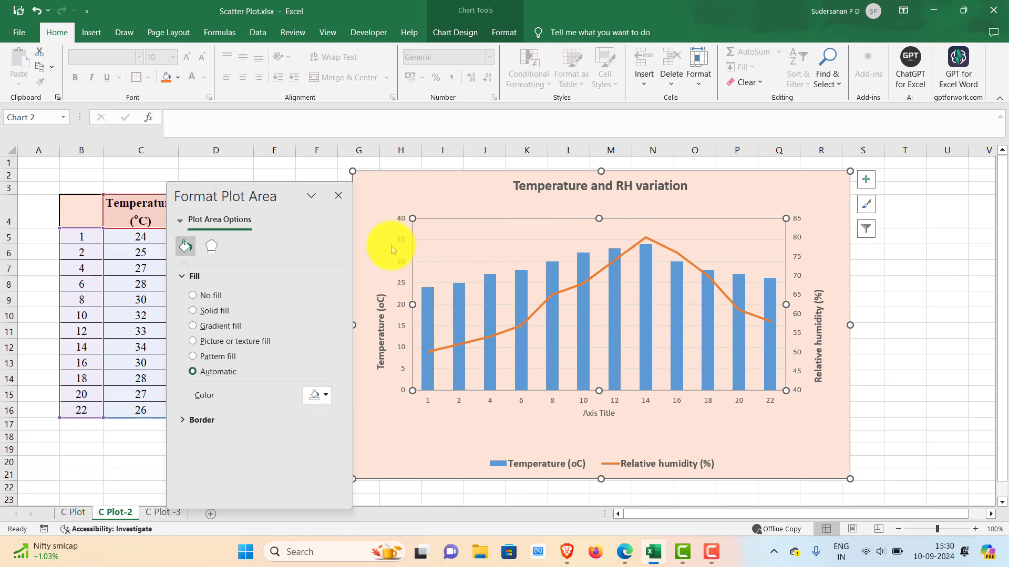
click(193, 357)
click(229, 411)
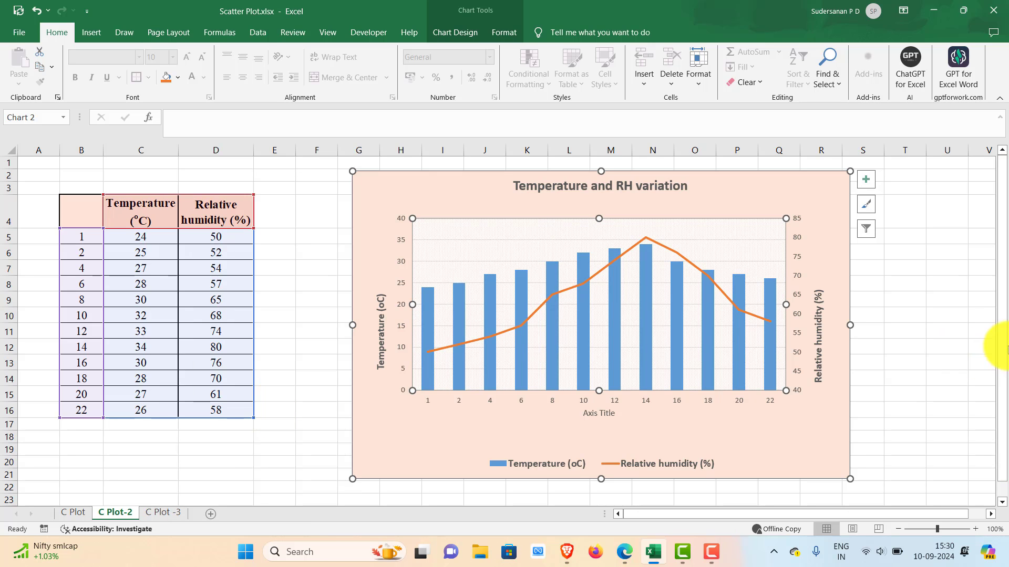
- Enlarge the formatted combo chart so it spans from column F to column R and down to row 22
click(972, 349)
click(370, 469)
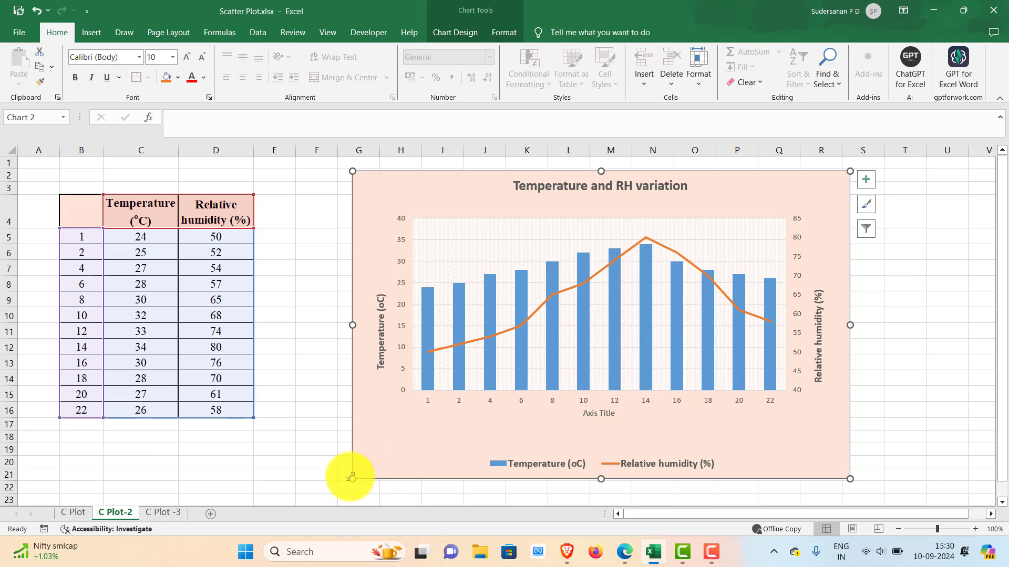
drag(349, 478, 317, 478)
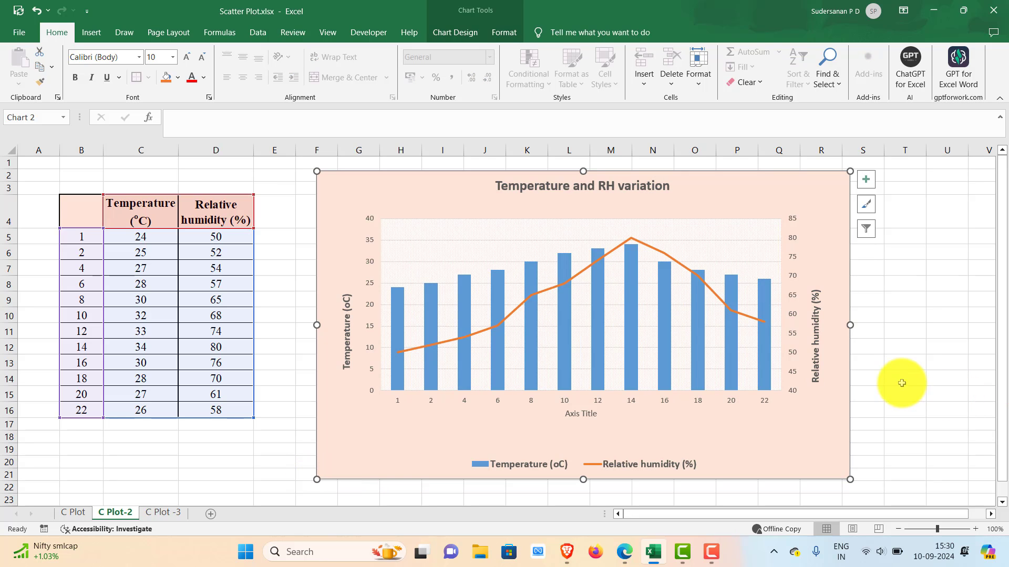
drag(850, 479, 856, 491)
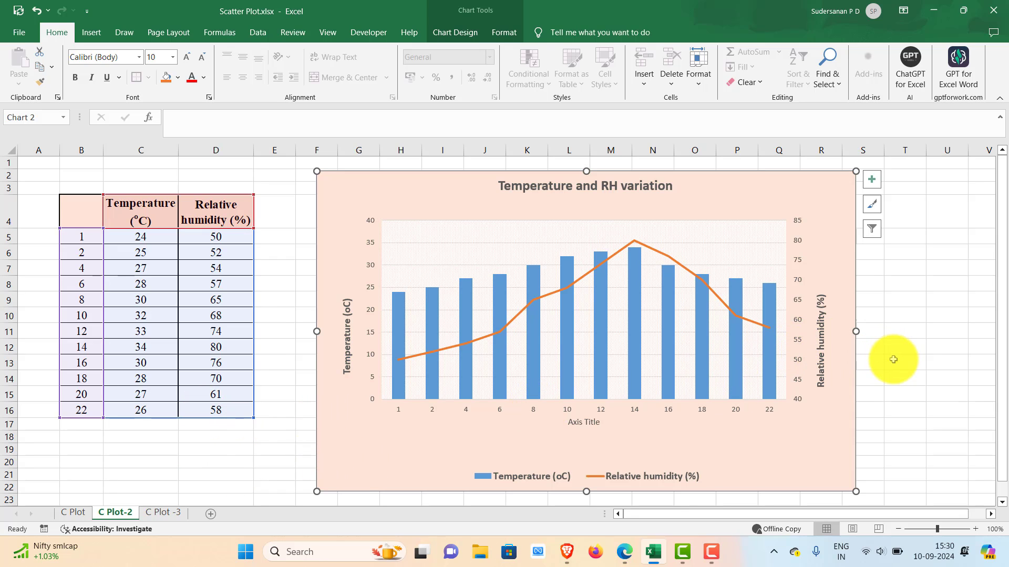
- On the C Plot -3 sheet, insert a Scatter with Smooth Lines chart from B4:D16 and enlarge it beside the table
click(163, 512)
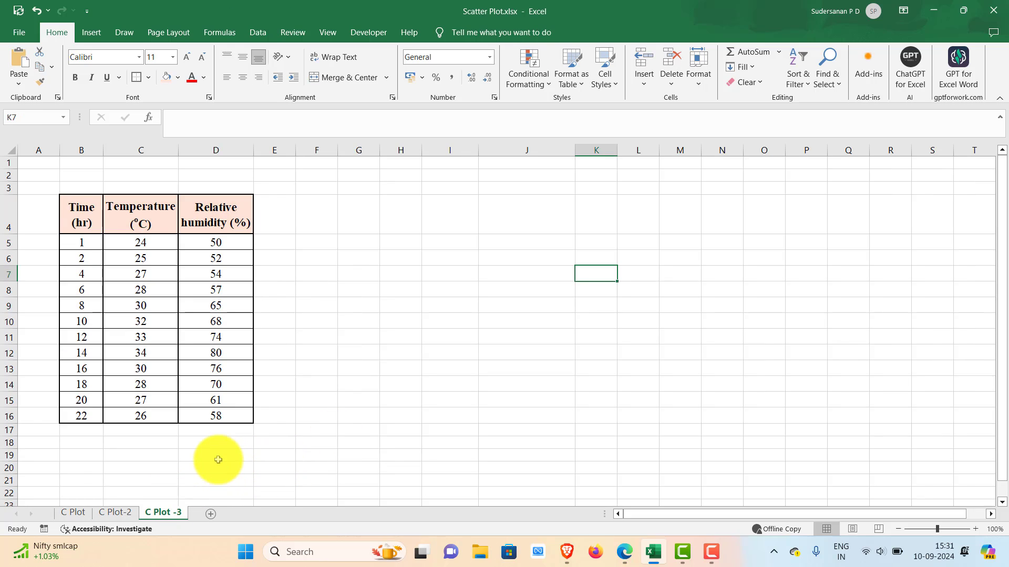
click(62, 203)
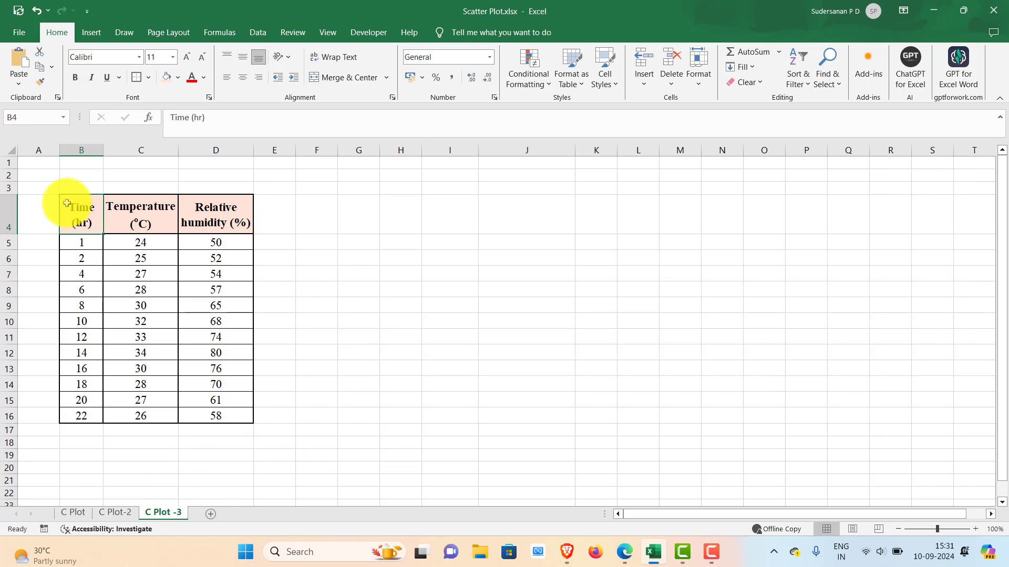
drag(65, 200, 214, 416)
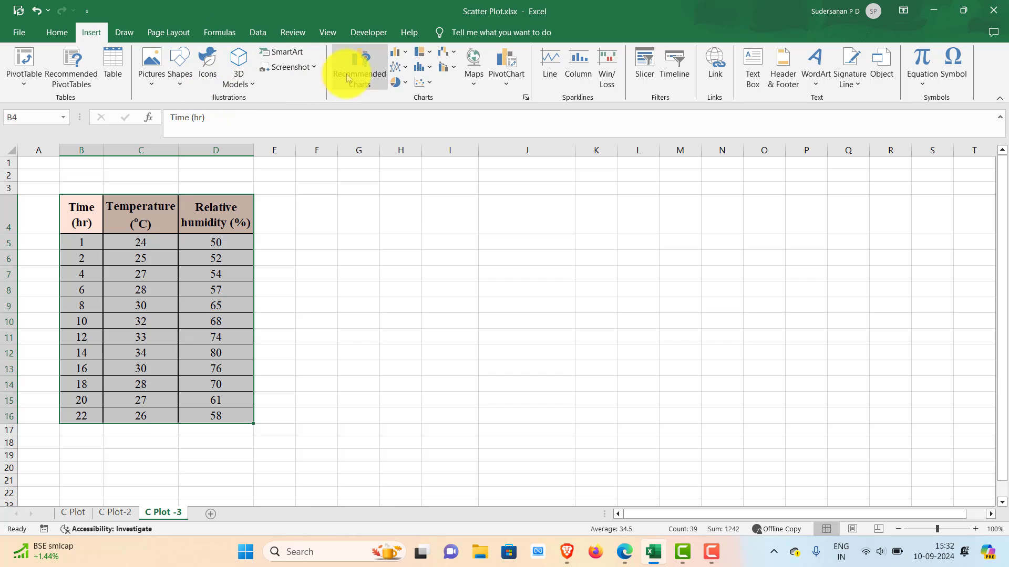
click(430, 82)
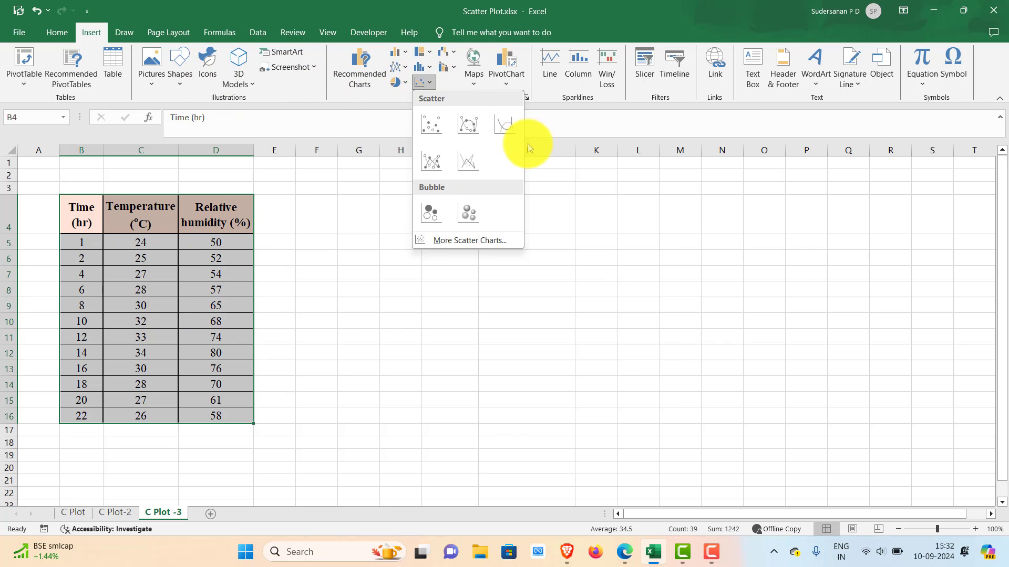
click(504, 126)
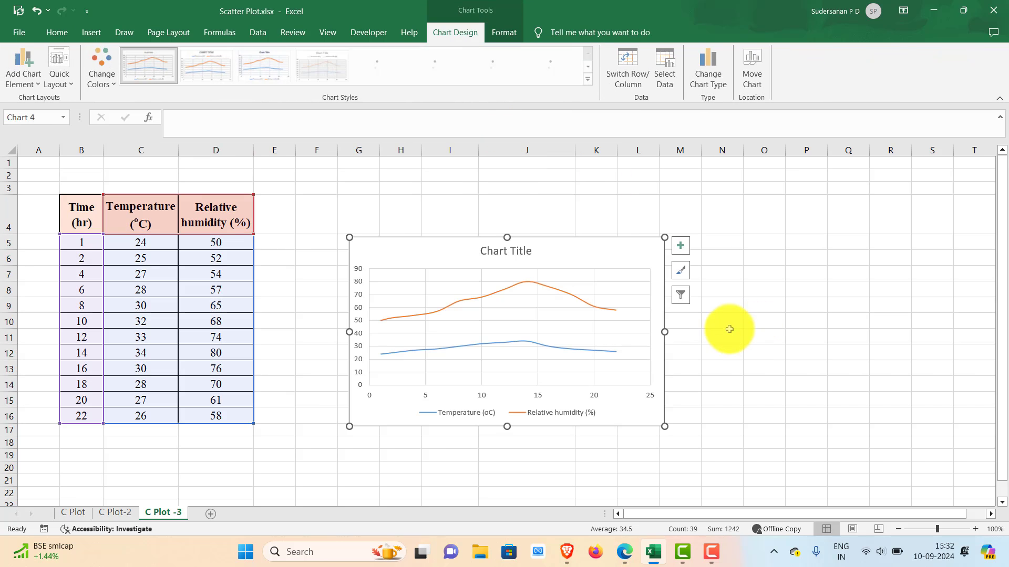
drag(664, 236, 847, 195)
drag(847, 426, 860, 474)
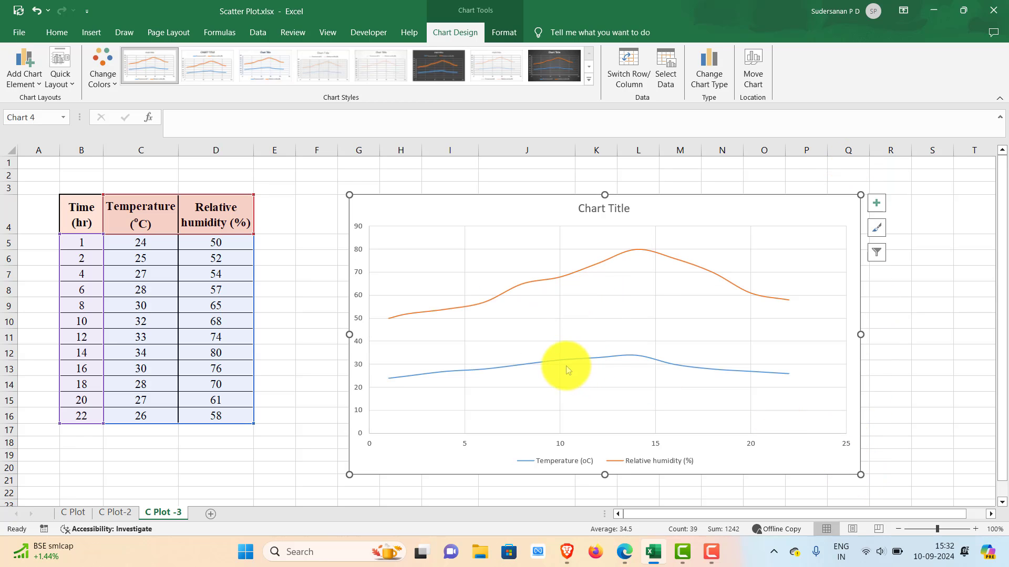
- Change the chart to the Clustered Column - Line on Secondary Axis combo and extend its height upward to row 2
right_click(531, 280)
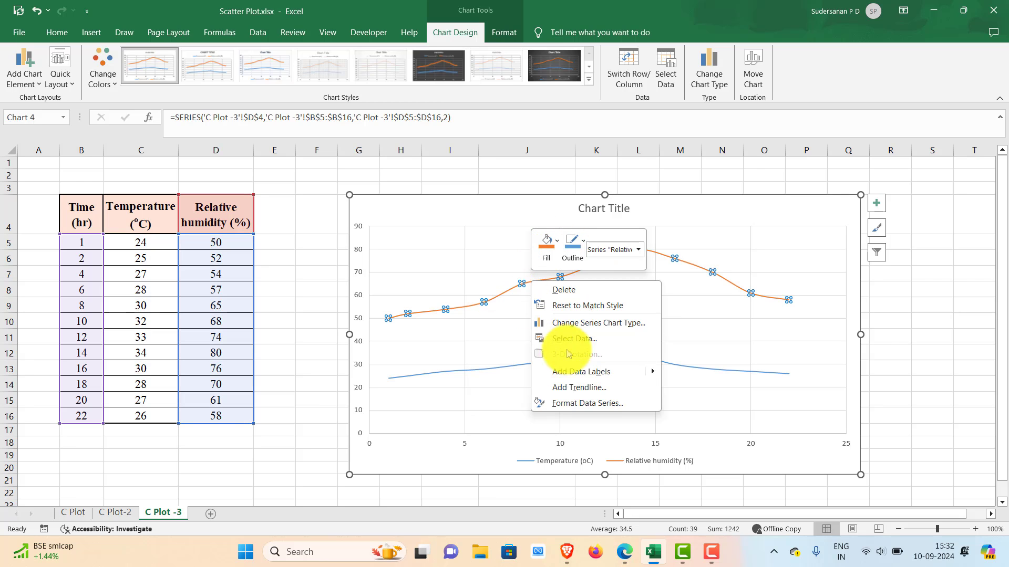
click(592, 324)
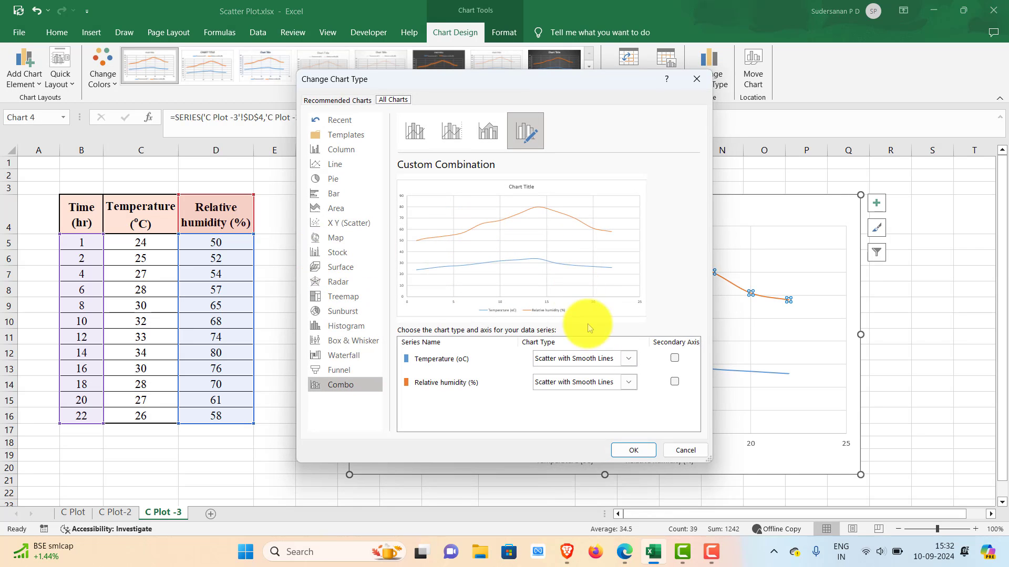
click(451, 135)
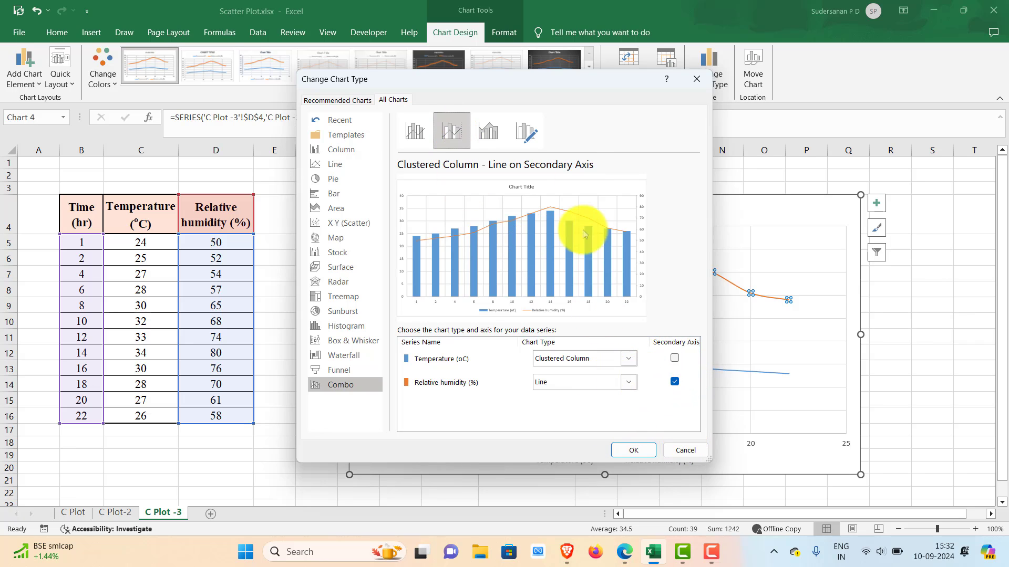
click(675, 382)
click(639, 454)
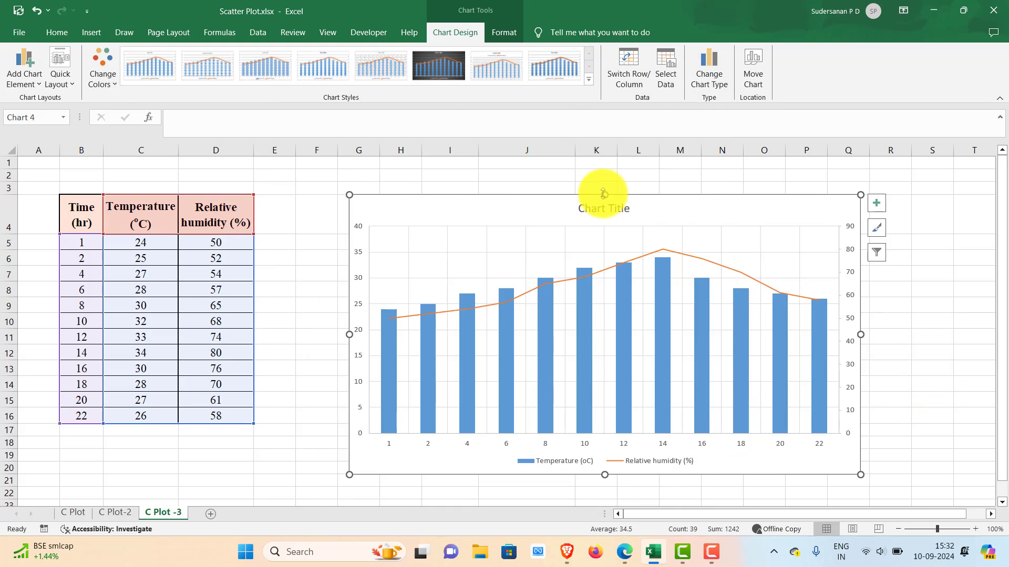
drag(604, 194, 599, 171)
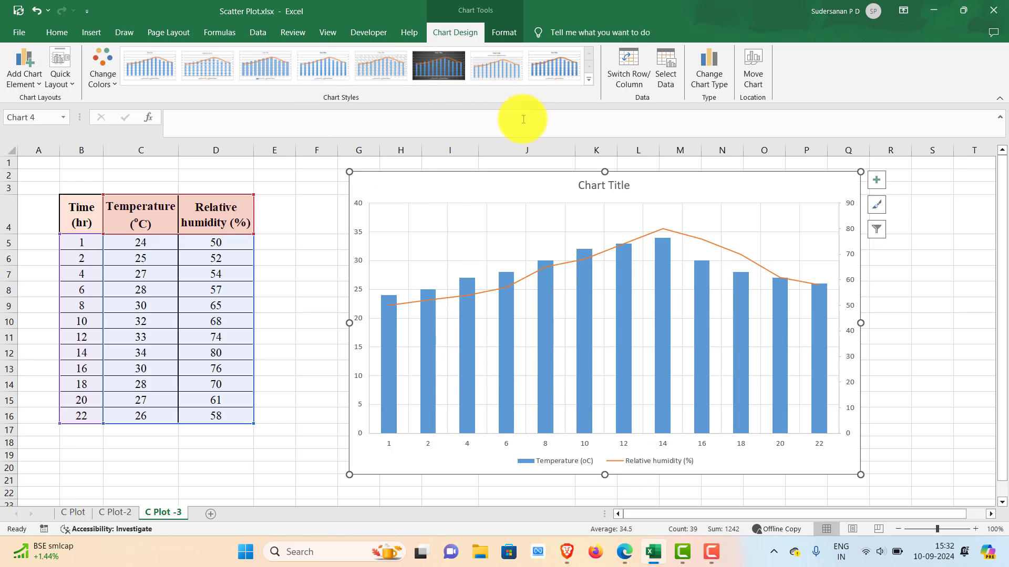
- Change the Temperature series chart type to Line, keeping Relative humidity as a line on the secondary axis
mouse_move(620, 337)
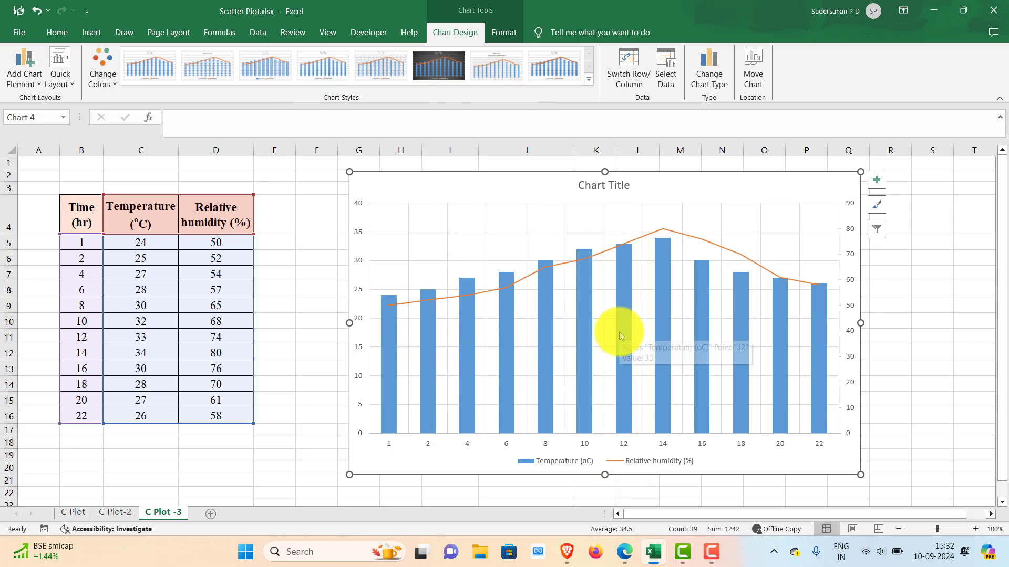
right_click(625, 370)
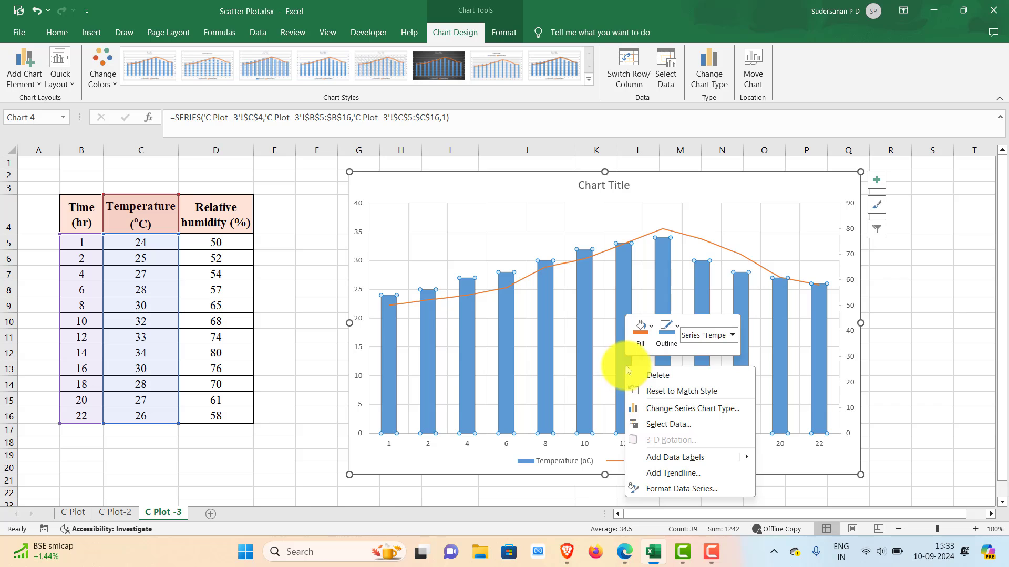
click(665, 409)
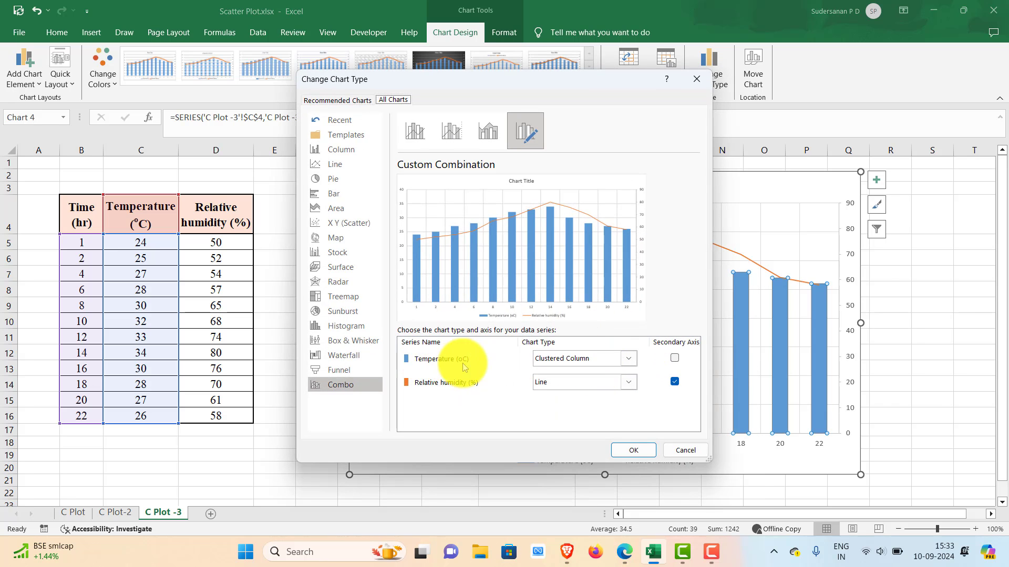
click(628, 361)
click(559, 251)
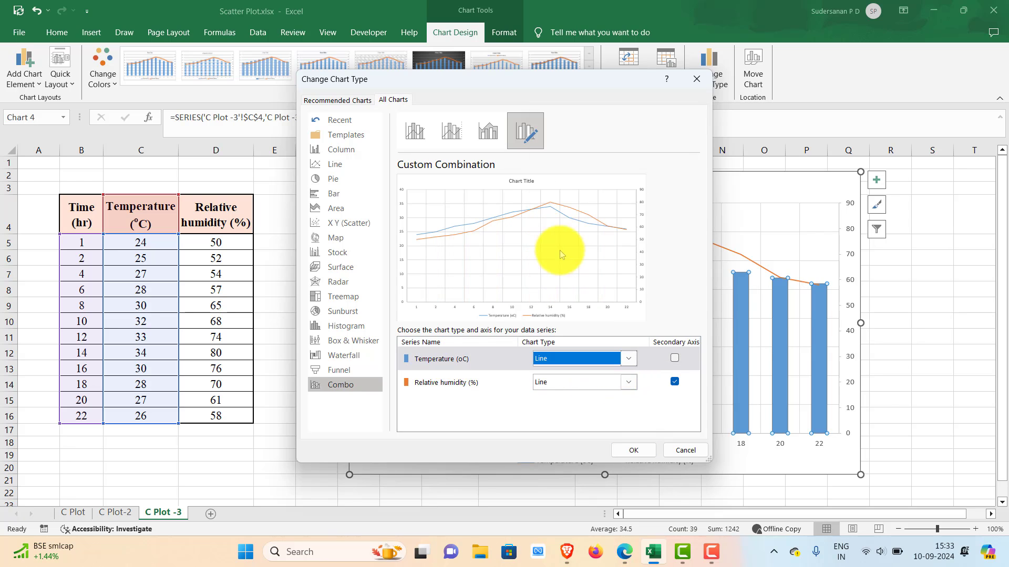
click(633, 450)
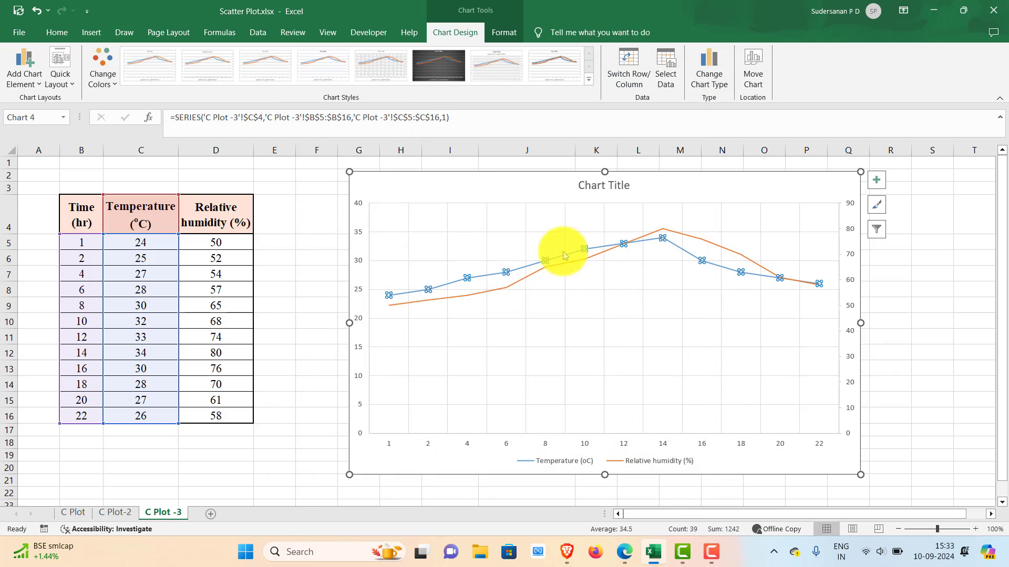
- Select the chart's secondary vertical axis for relative humidity
click(847, 434)
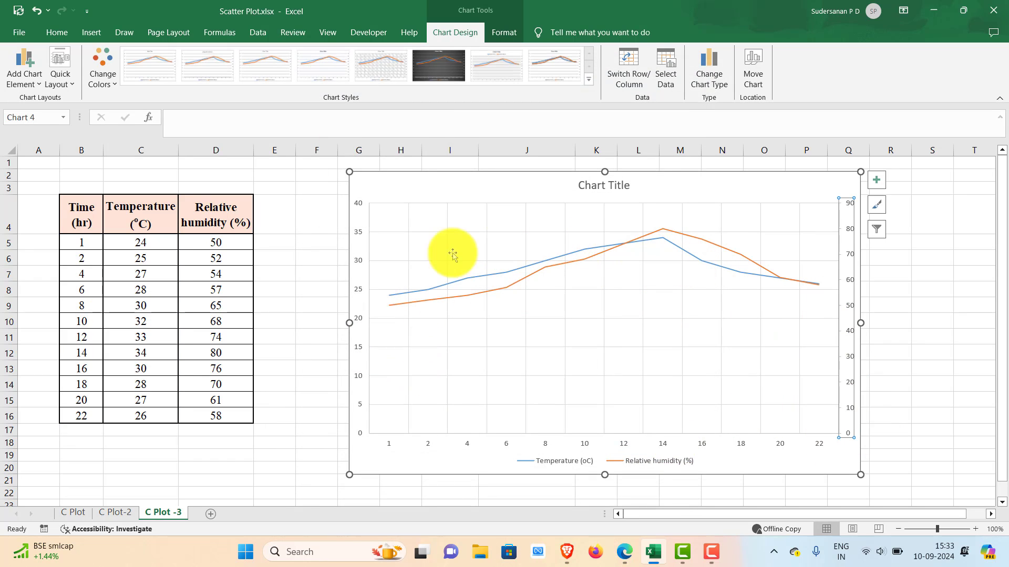